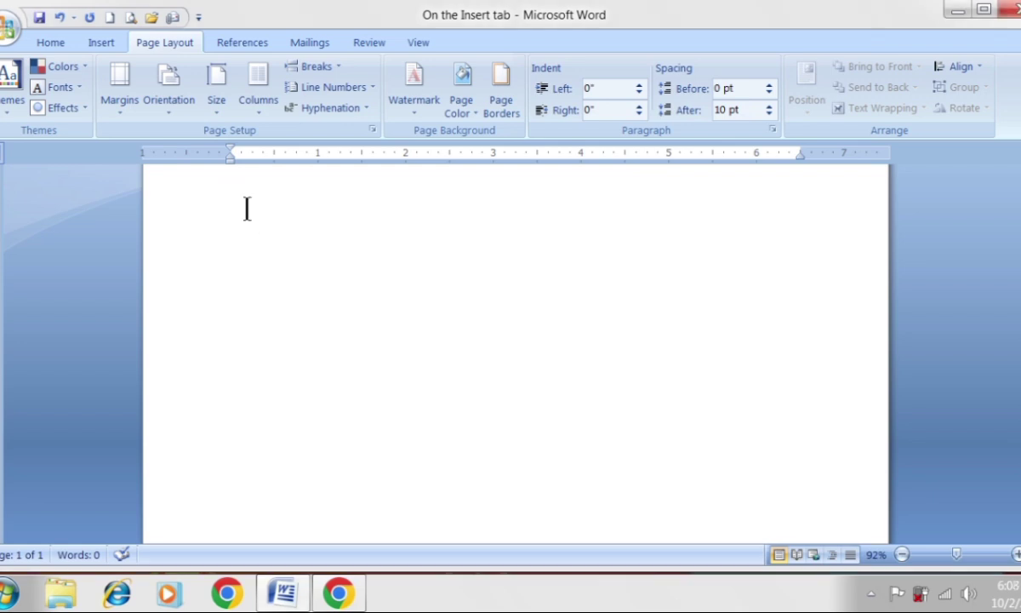
Step: Type the =rand(23) formula at the top of the blank document
text(=)
text(rand)
text((23)
text())
Step: Complete =rand(23) to fill three pages (1,414 words) with sample paragraphs
key(Return)
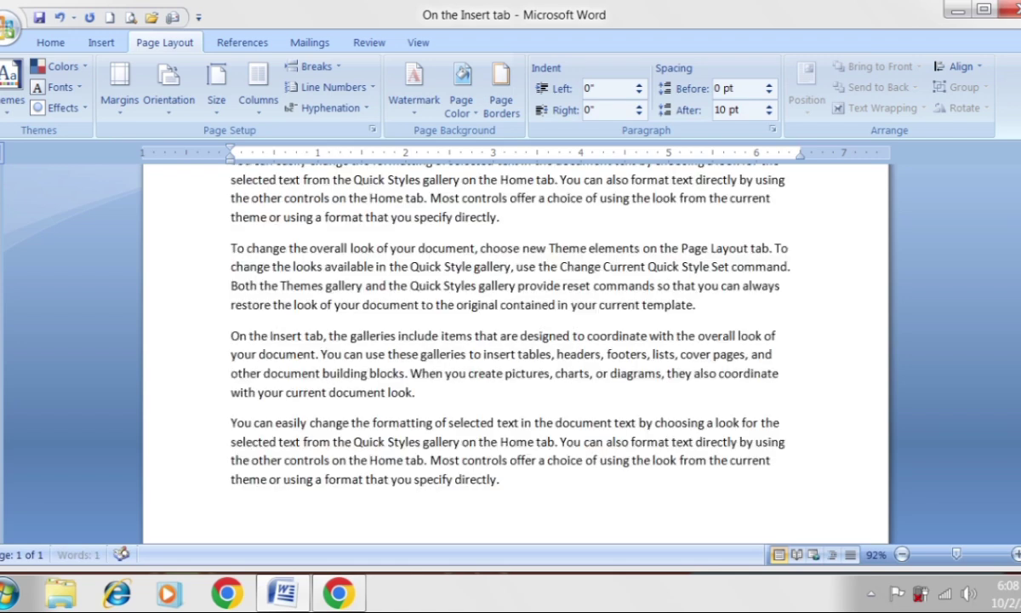
scroll(398, 426, up, 5)
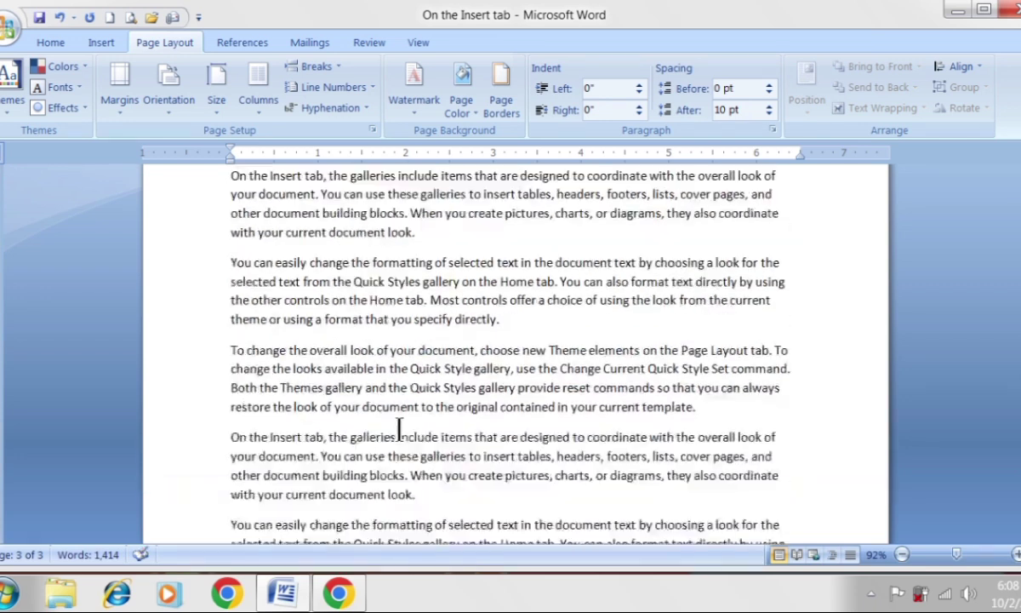
scroll(398, 426, down, 3)
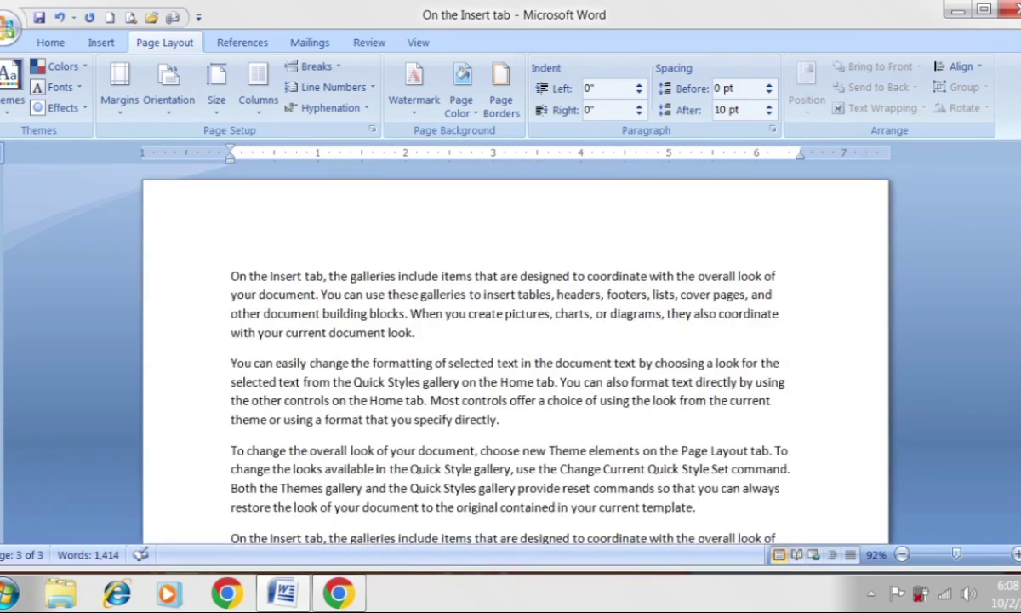
click(119, 109)
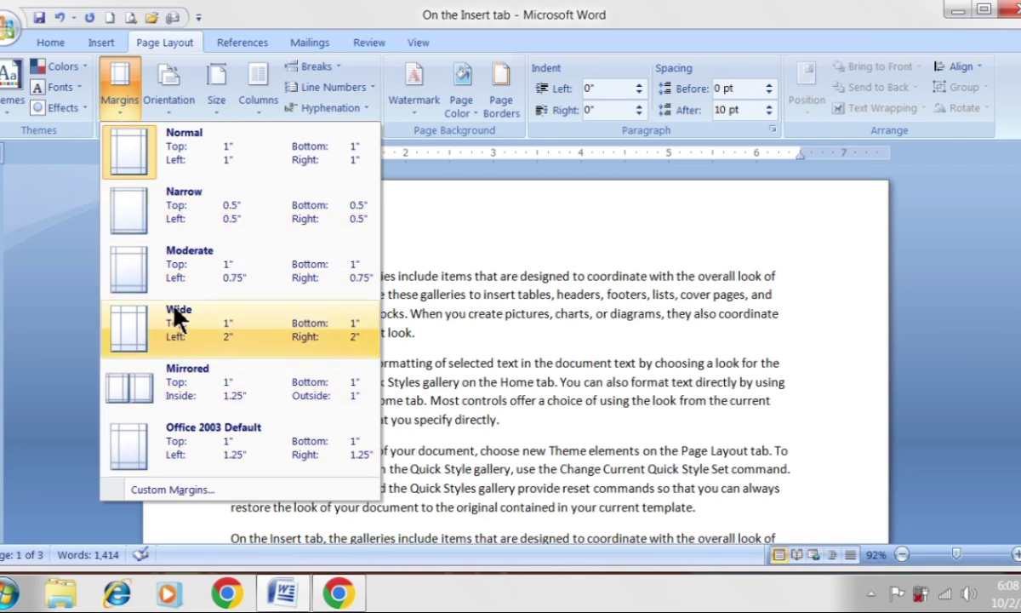
Step: Apply Moderate margins and scroll through the rewrapped pages
click(174, 281)
scroll(289, 252, down, 5)
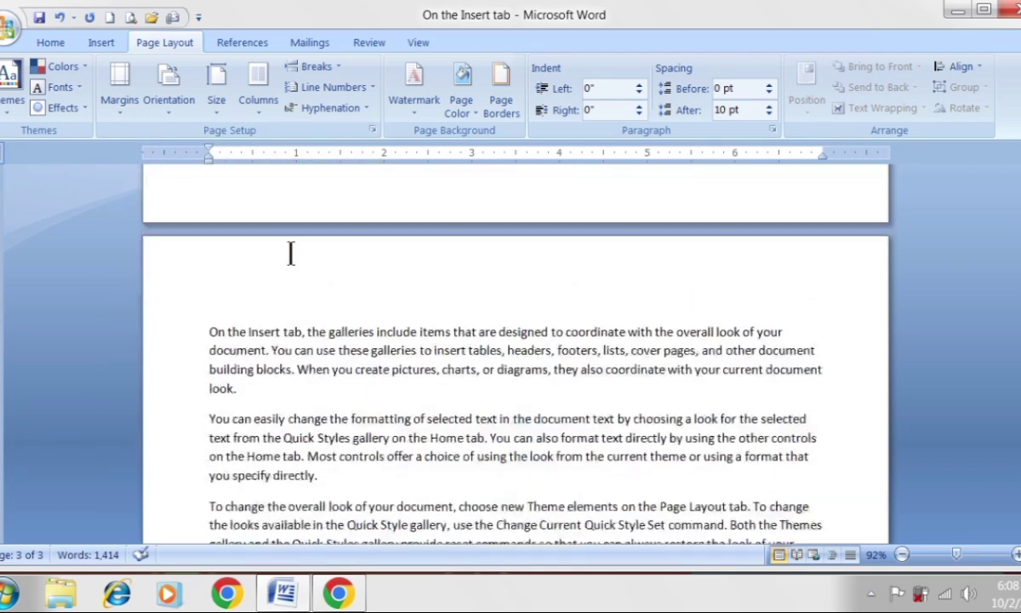
scroll(289, 253, down, 5)
scroll(289, 252, up, 3)
scroll(287, 254, up, 3)
scroll(285, 256, up, 3)
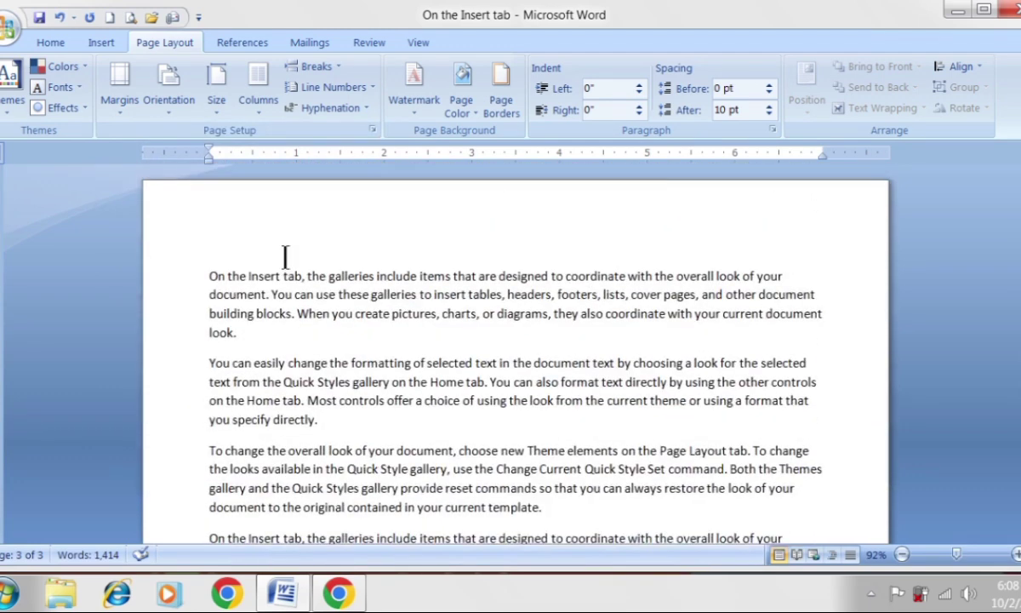
Step: Switch the document to Mirrored margins and review the pages
click(120, 95)
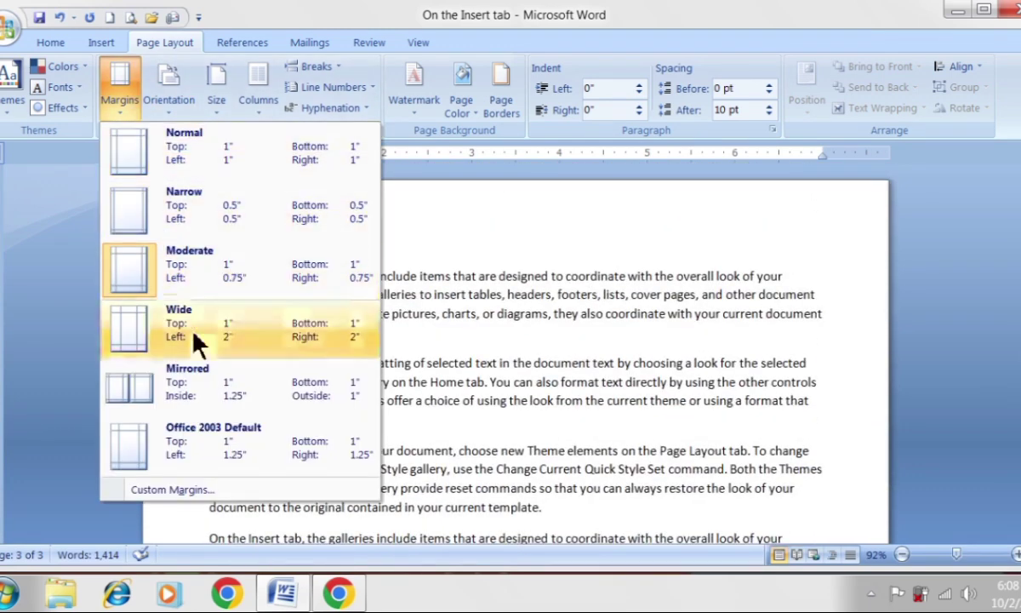
click(204, 391)
scroll(554, 292, down, 3)
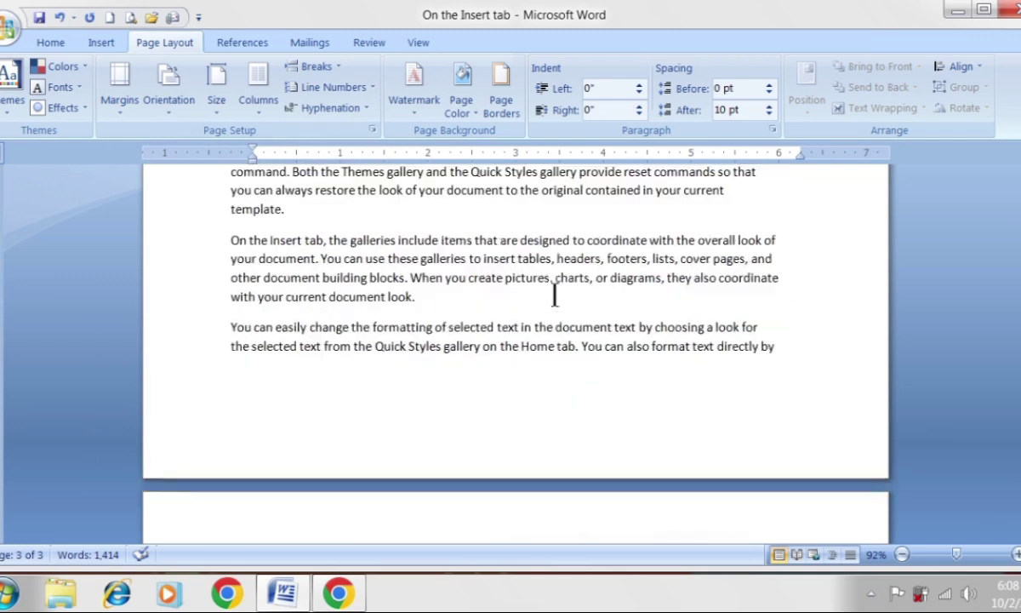
scroll(554, 291, up, 5)
scroll(402, 292, up, 3)
scroll(564, 289, up, 3)
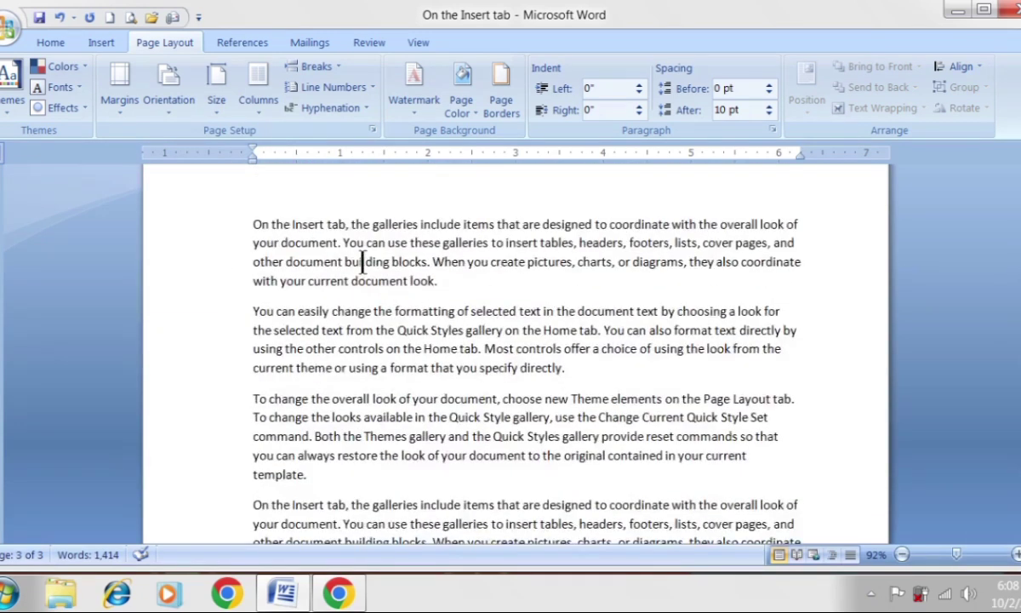
scroll(287, 260, up, 1)
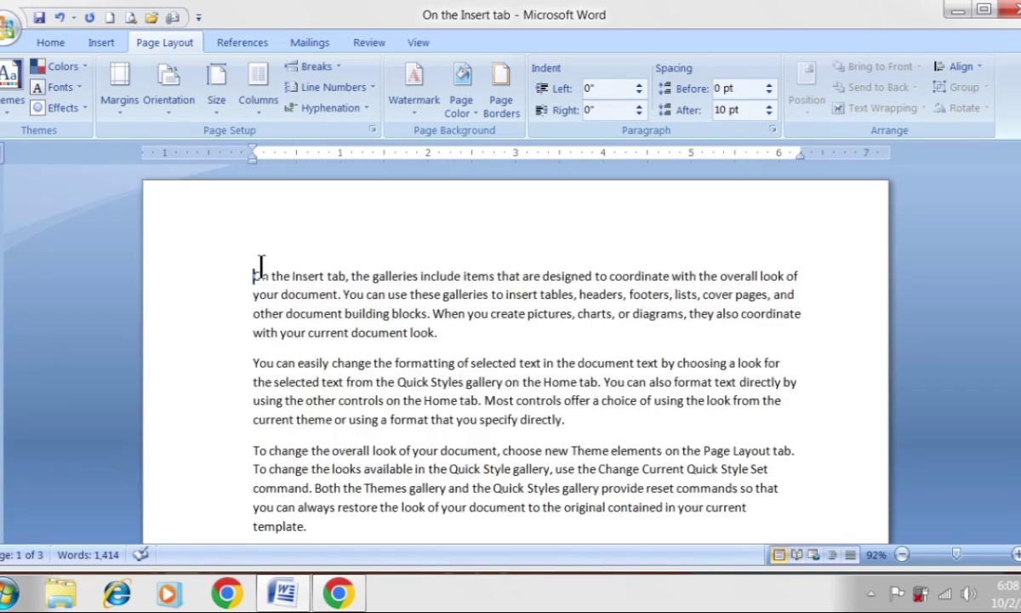
click(119, 104)
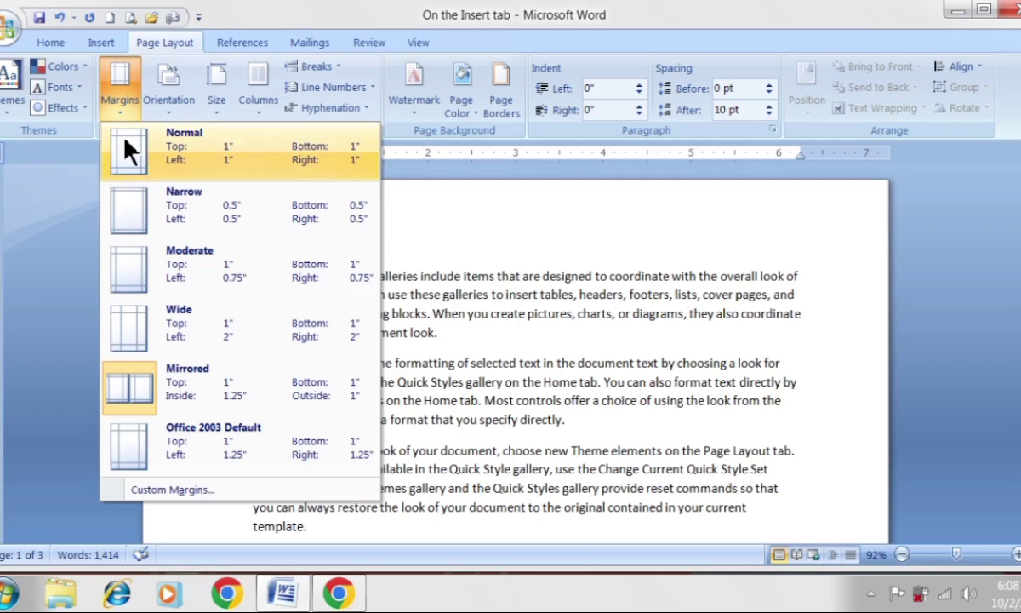
click(191, 374)
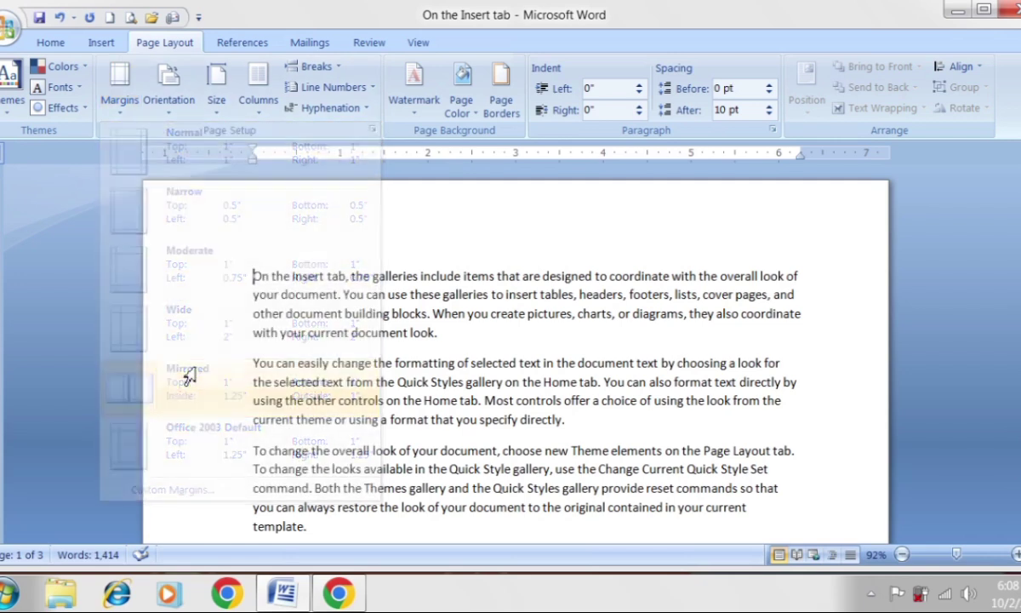
Step: Settle on Office 2003 Default margins (1.25" left and right)
click(128, 109)
click(192, 433)
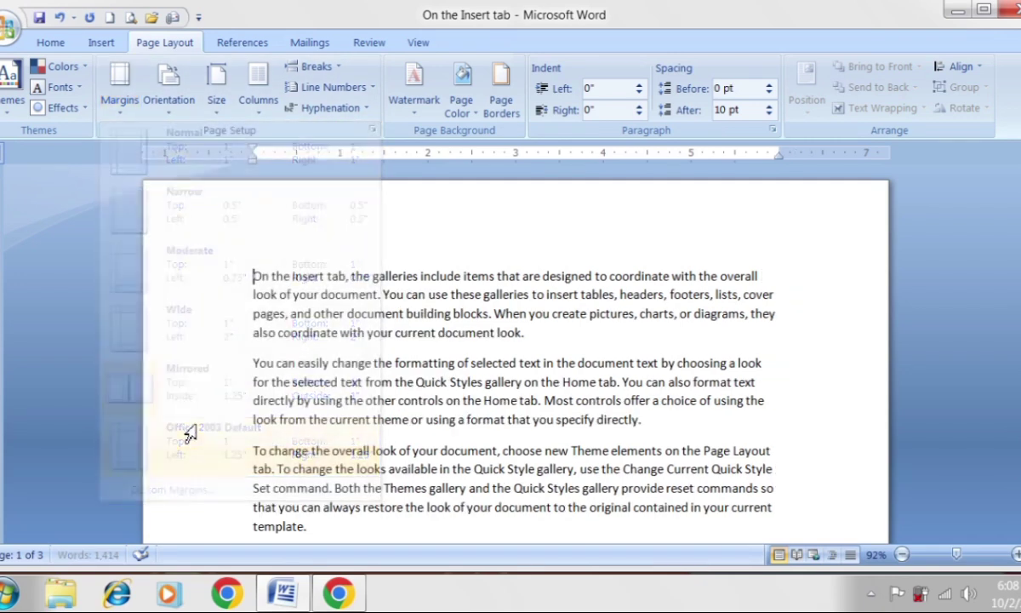
click(120, 90)
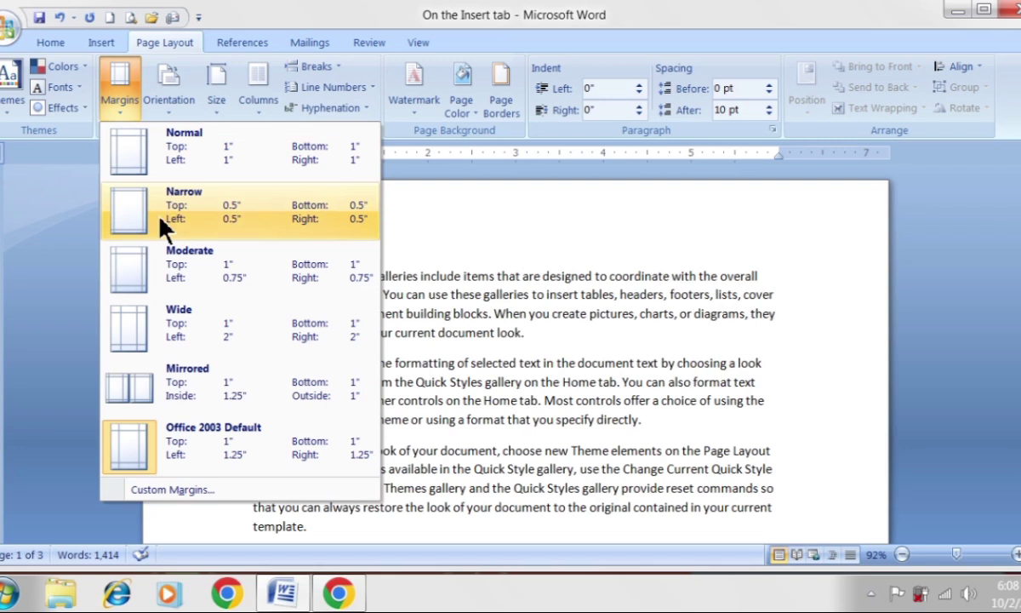
Step: In Custom Margins, move the Page Setup dialog aside and set the top margin to 2"
click(174, 492)
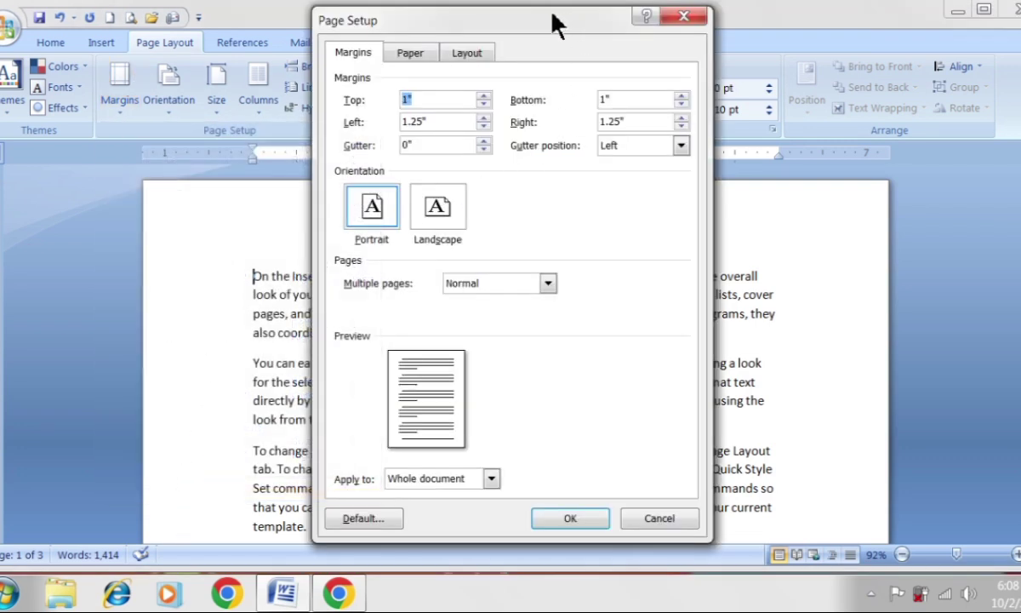
mouse_move(562, 24)
mouse_down()
mouse_move(656, 94)
mouse_move(843, 69)
mouse_up()
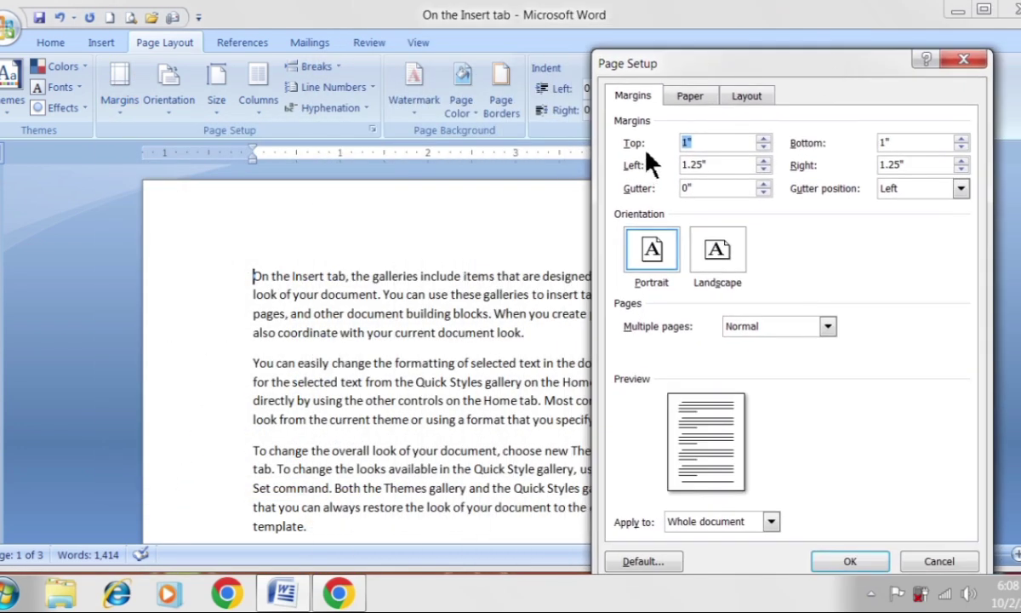
click(764, 138)
click(764, 138)
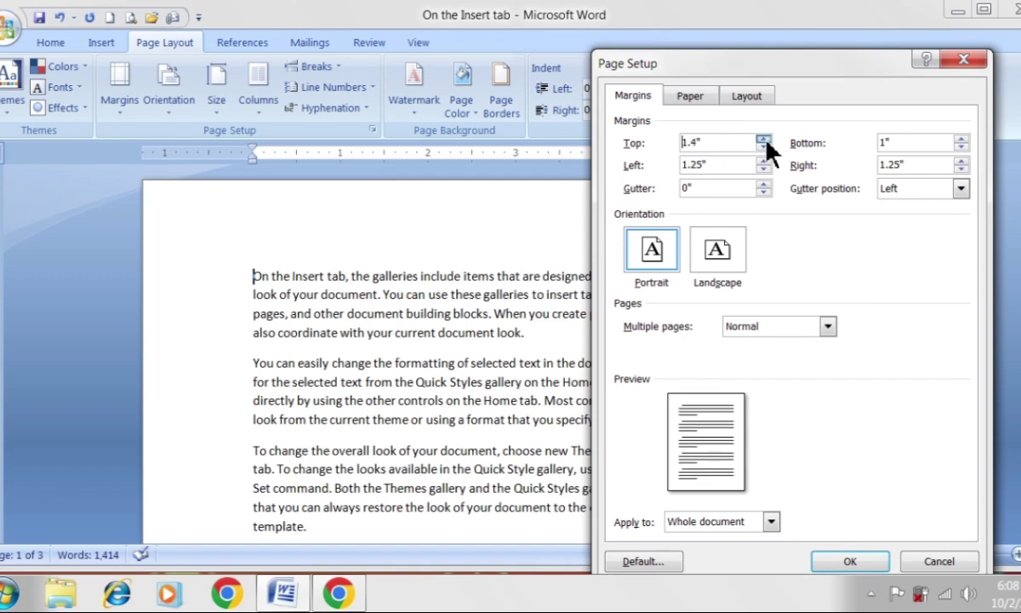
click(764, 139)
click(763, 138)
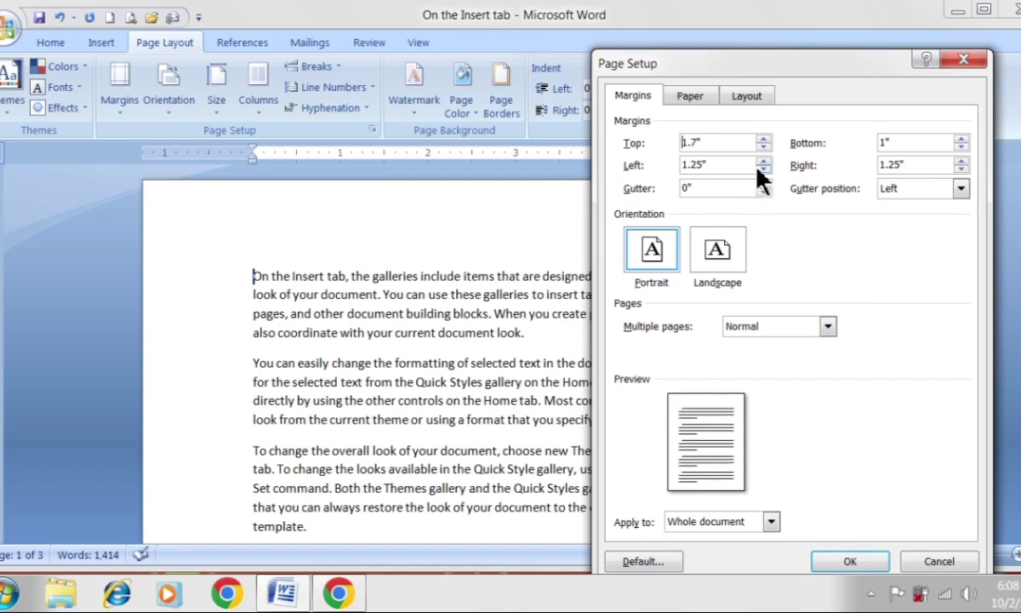
click(764, 138)
click(764, 139)
click(764, 139)
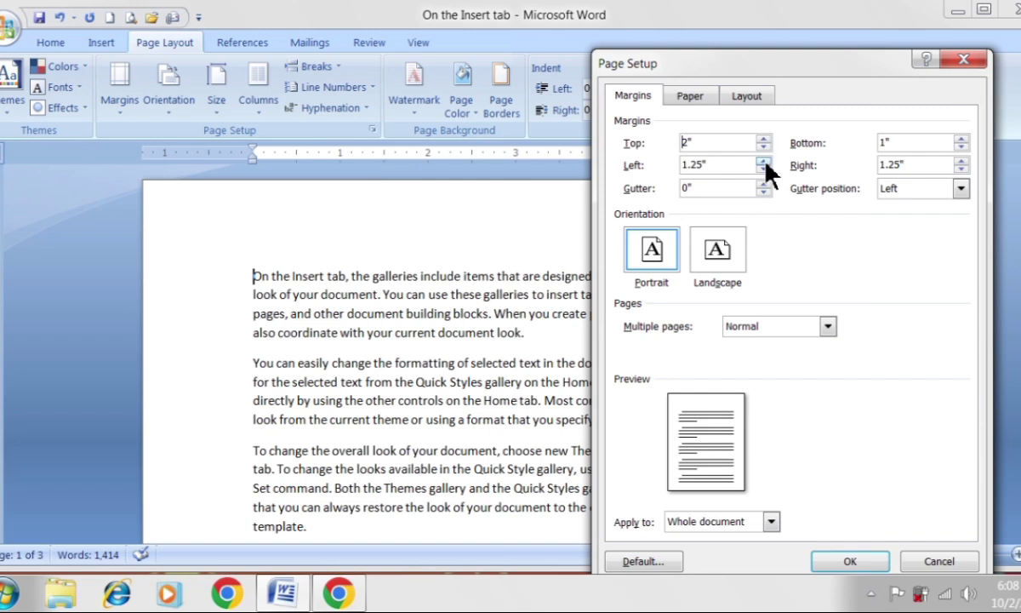
Step: Adjust the left margin spinner until it reads 2"
click(765, 161)
click(764, 160)
click(764, 160)
click(765, 161)
click(766, 169)
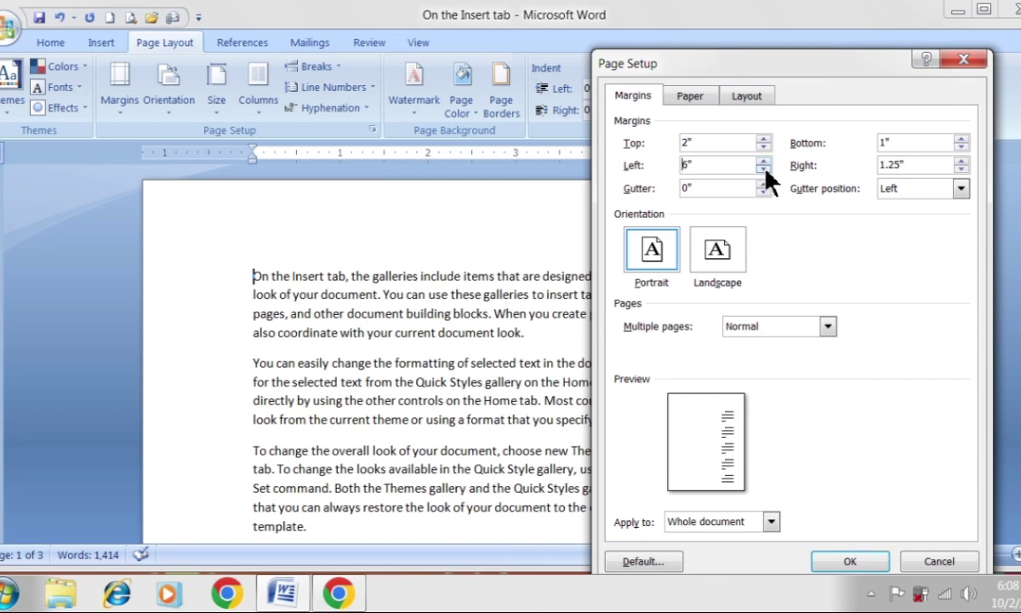
click(765, 169)
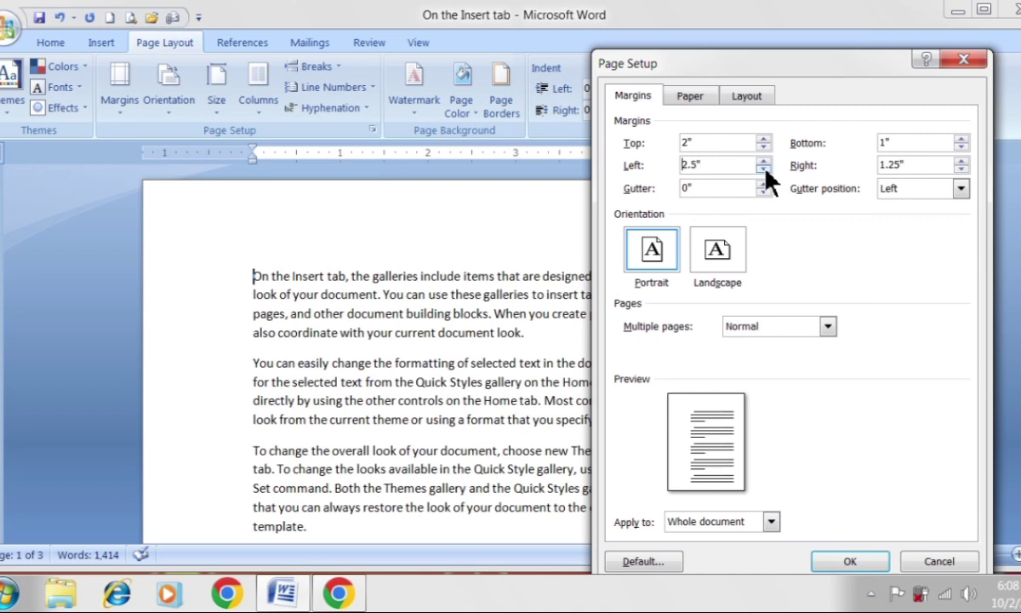
click(765, 169)
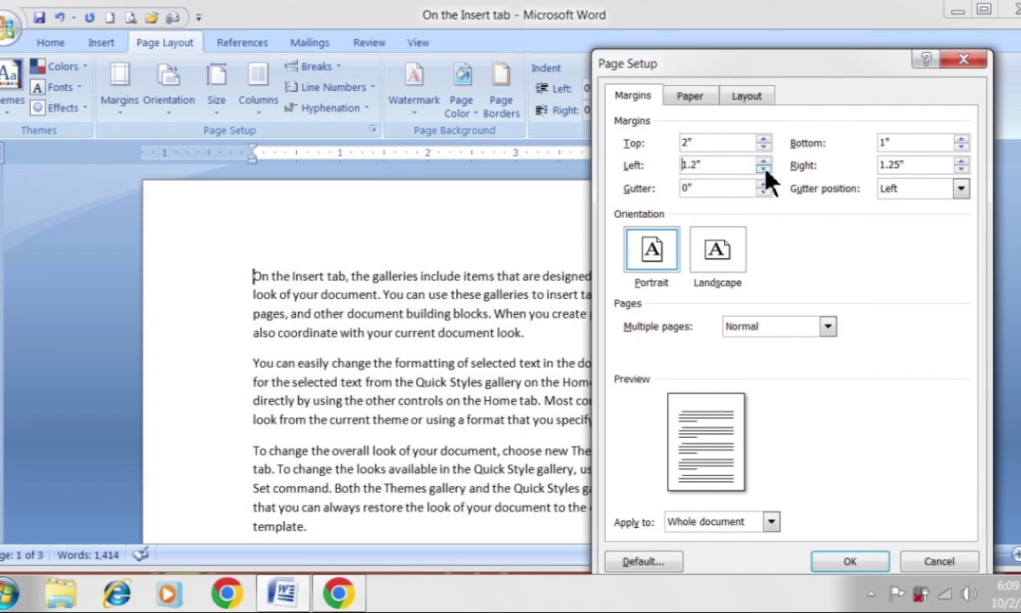
click(766, 162)
click(765, 162)
click(764, 162)
click(765, 162)
click(765, 160)
click(765, 169)
click(766, 170)
click(766, 170)
click(766, 169)
click(766, 169)
click(766, 169)
click(766, 169)
click(765, 169)
click(766, 169)
click(764, 162)
double_click(764, 161)
double_click(764, 162)
double_click(764, 161)
double_click(764, 162)
click(764, 161)
click(765, 161)
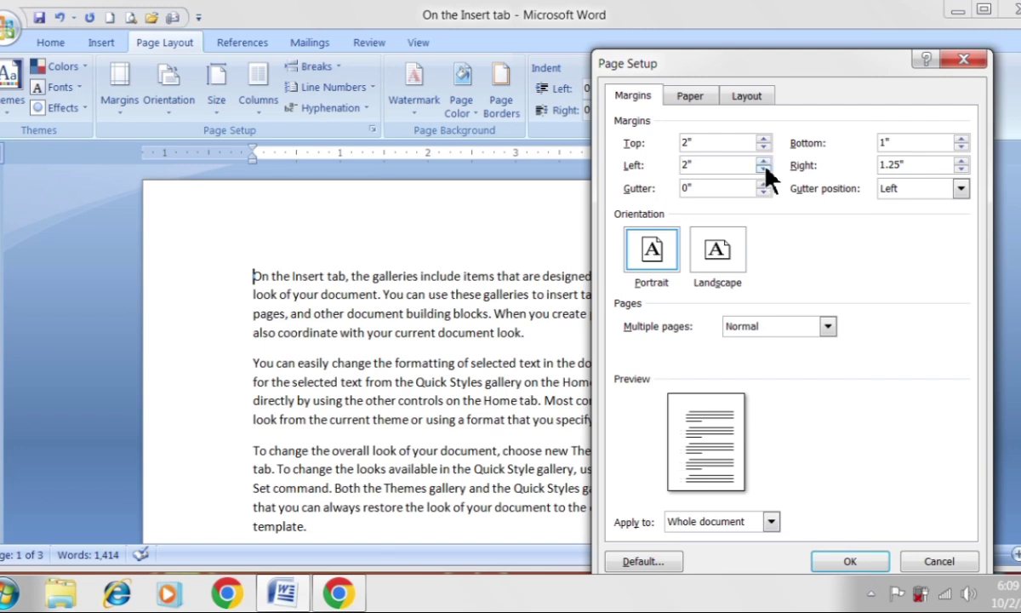
Step: Try a larger bottom margin, then return it to 1"
double_click(962, 139)
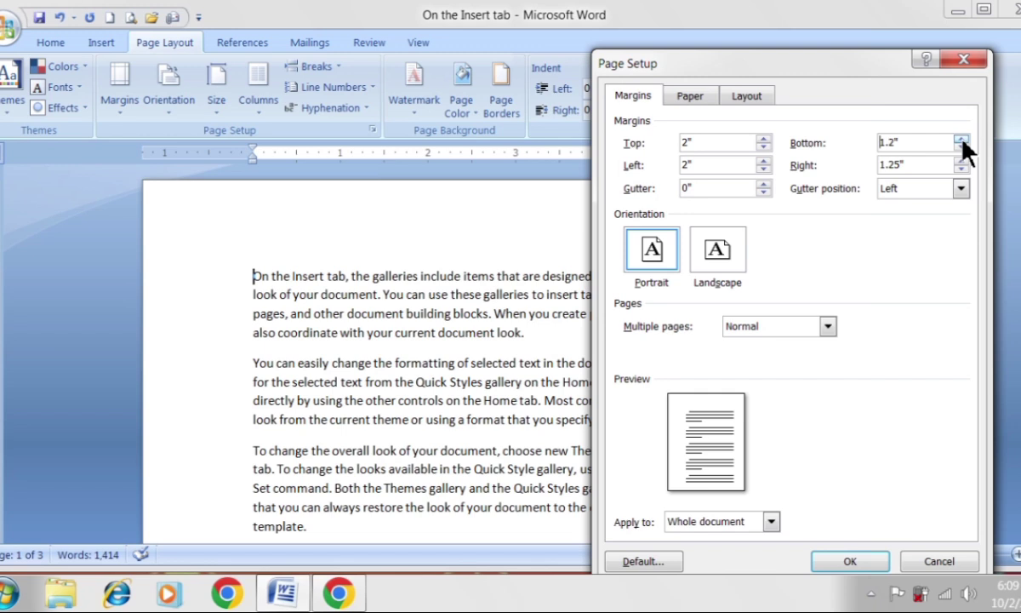
double_click(961, 139)
click(961, 139)
click(962, 150)
double_click(962, 150)
double_click(961, 150)
Step: Set the right margin to 2"
double_click(961, 161)
click(962, 161)
double_click(962, 160)
double_click(962, 161)
click(963, 160)
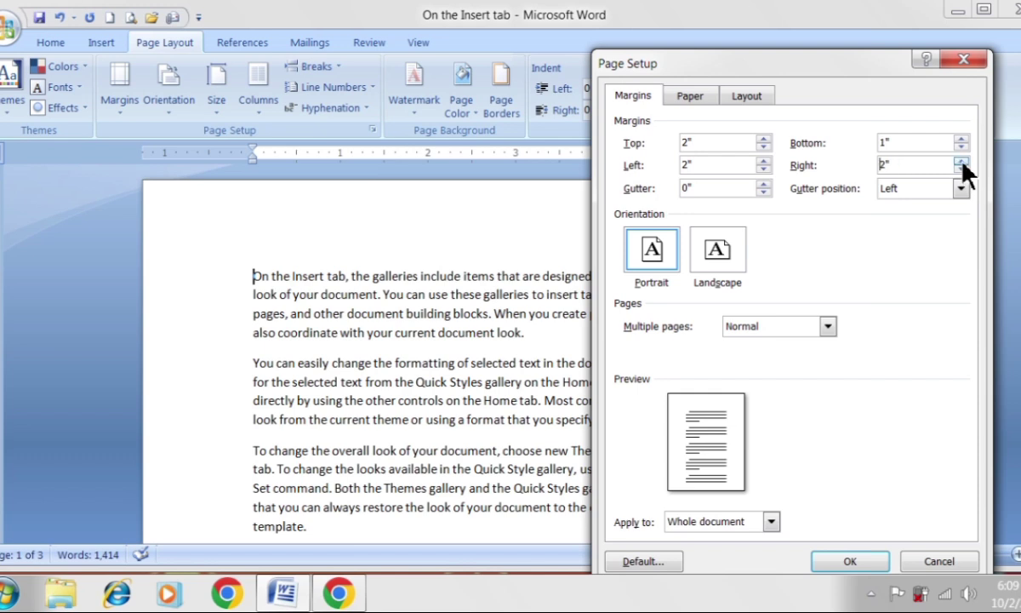
click(963, 160)
click(961, 169)
Step: Toggle landscape then back to portrait and apply the 2"/1"/2"/2" margins
click(719, 246)
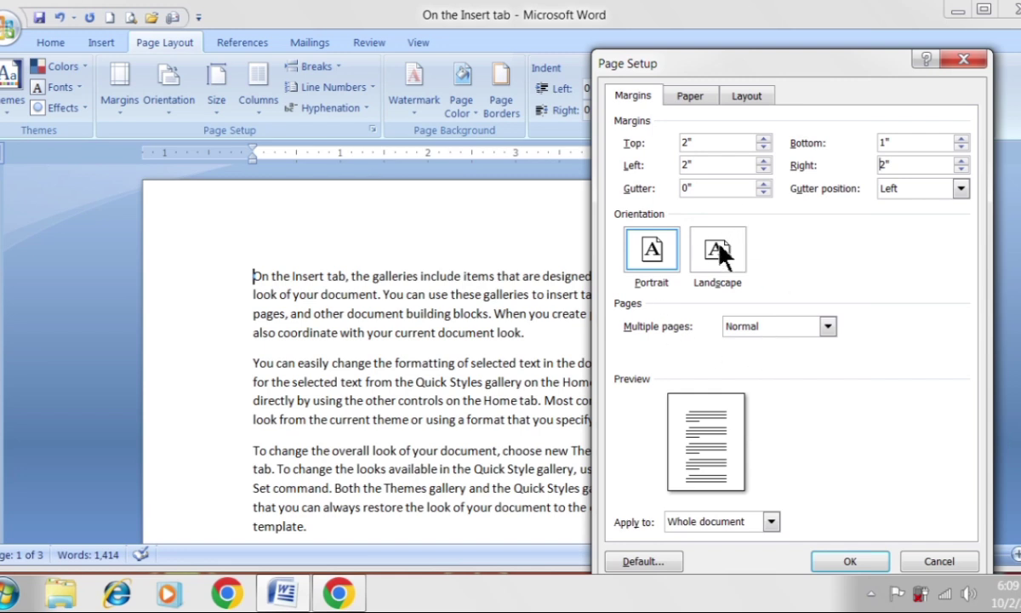
click(669, 252)
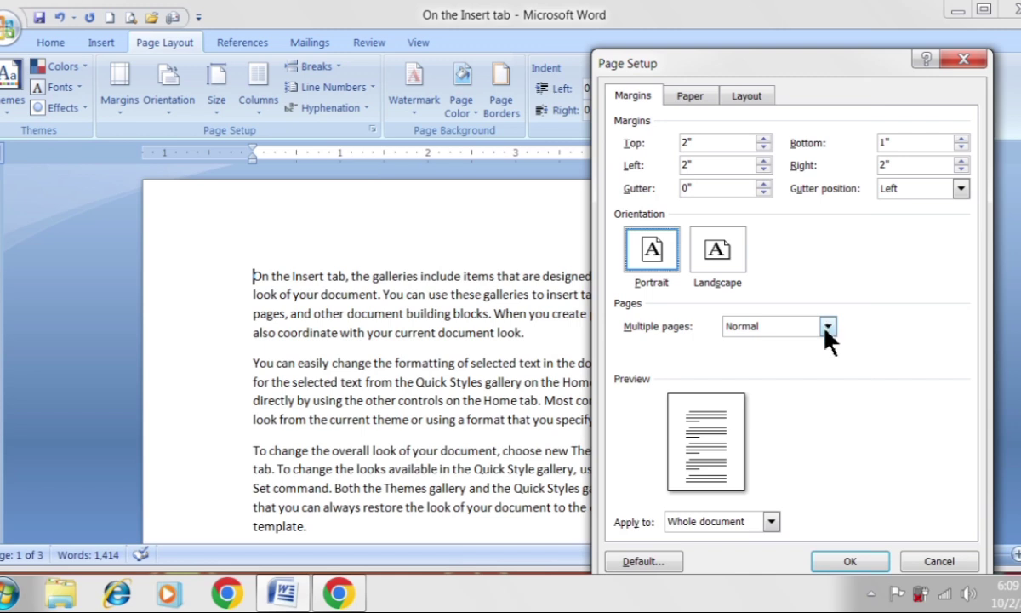
click(866, 558)
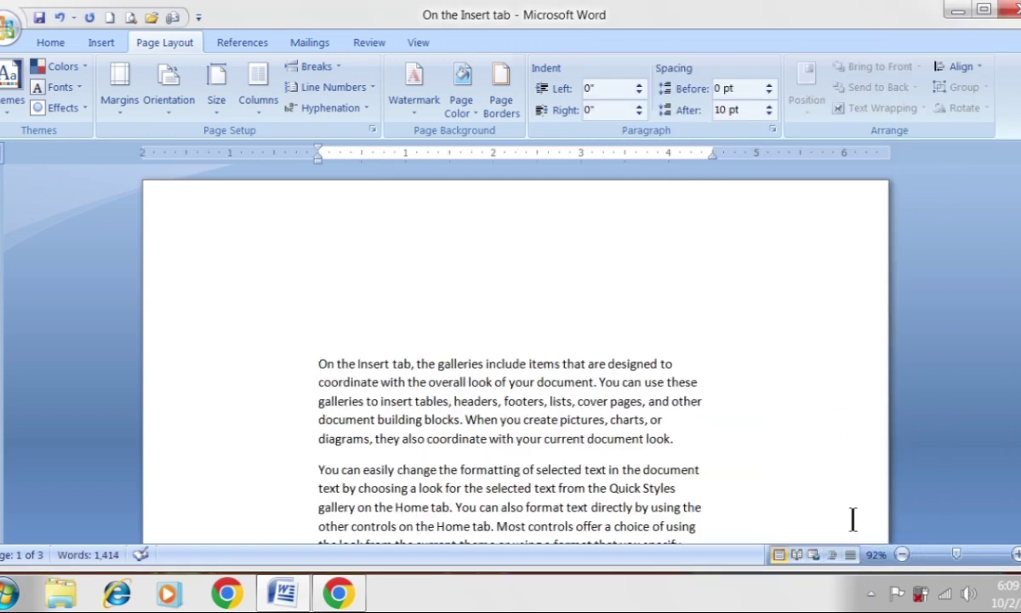
Step: Reset to Normal 1-inch margins, try landscape, then return the page to portrait
click(119, 101)
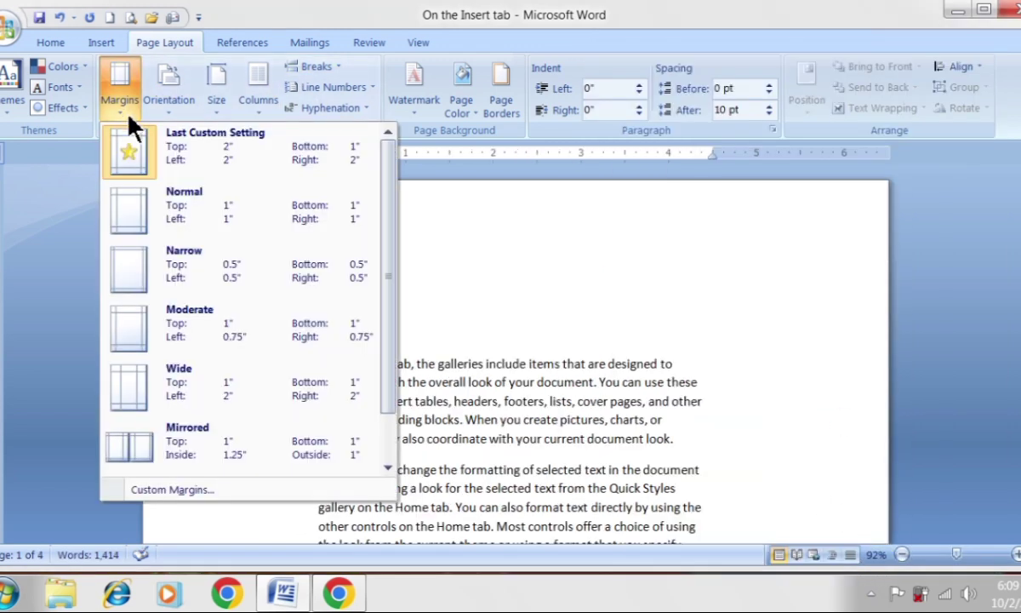
click(256, 226)
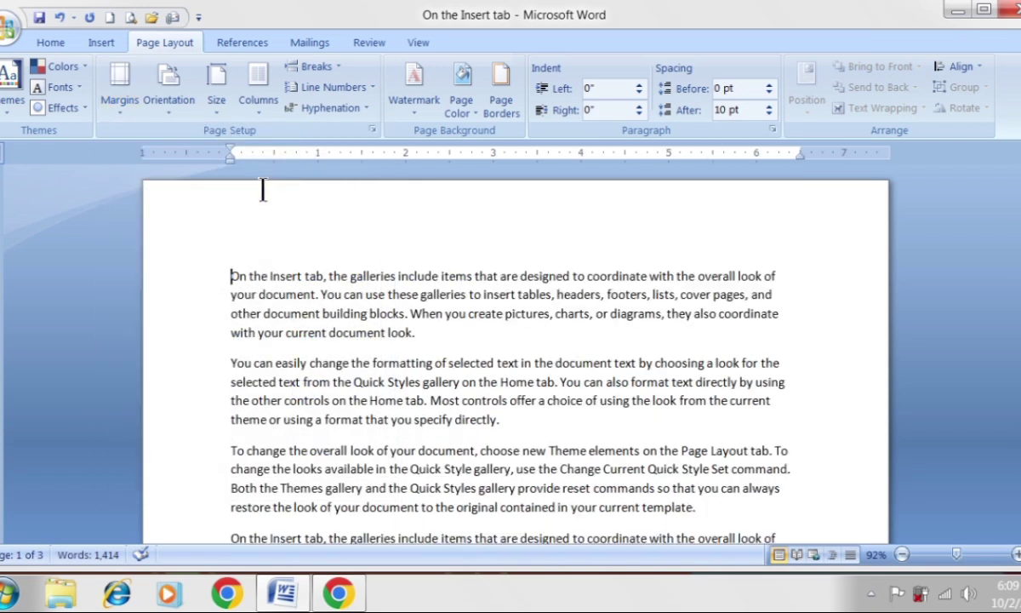
click(161, 113)
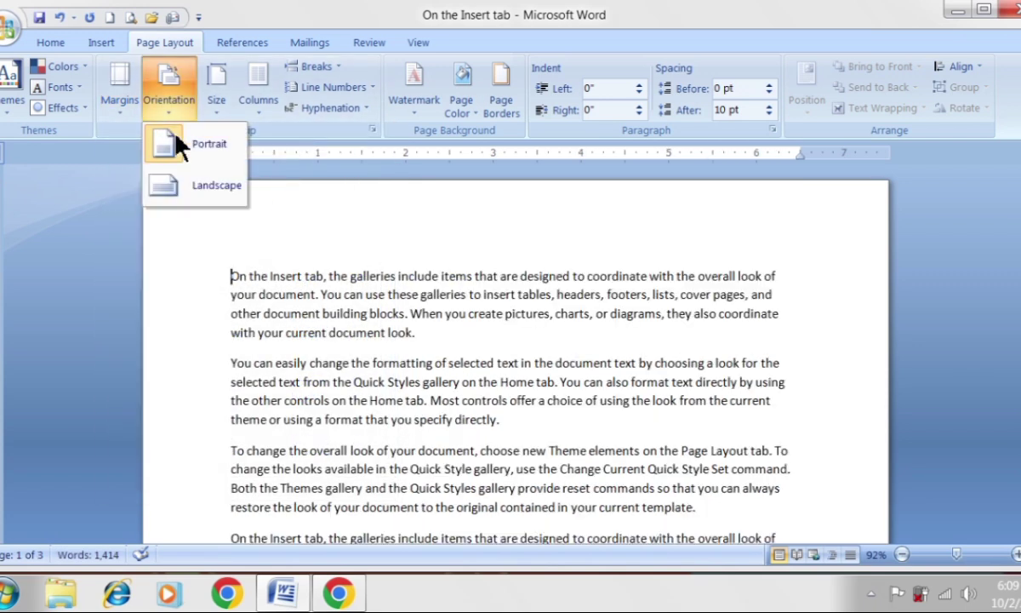
click(204, 185)
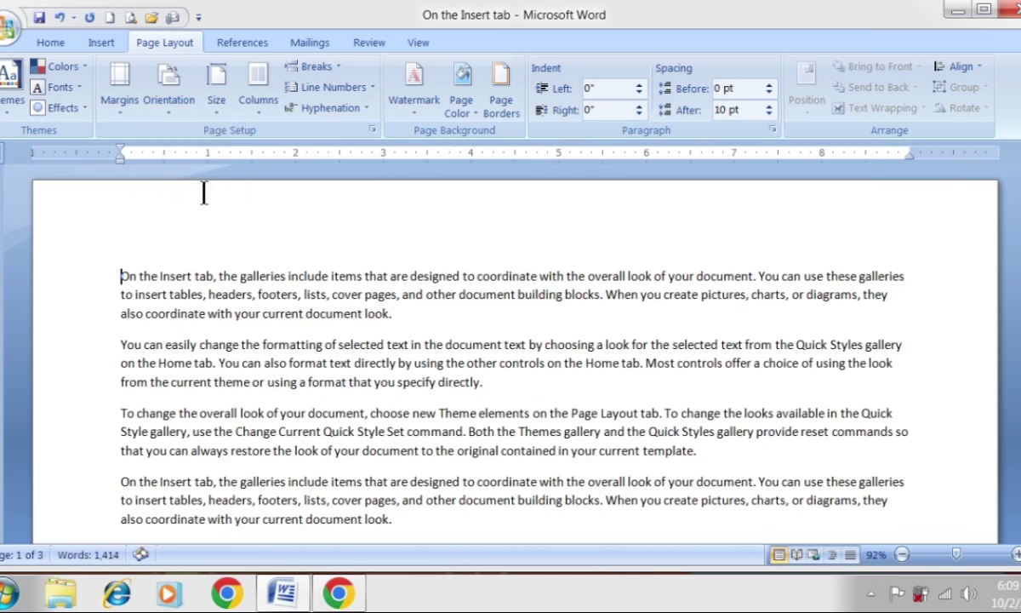
click(169, 100)
click(194, 149)
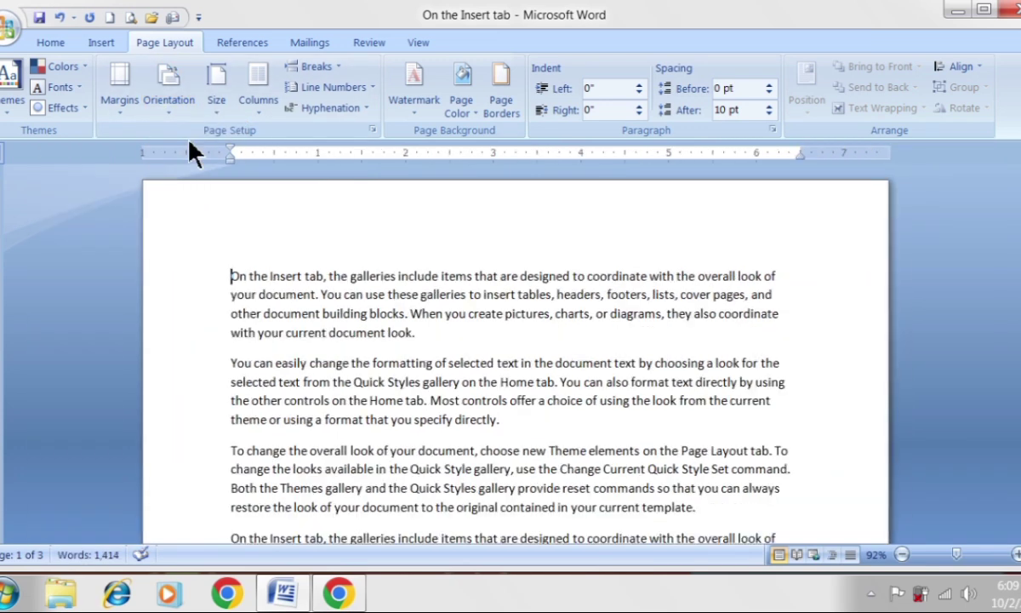
click(220, 99)
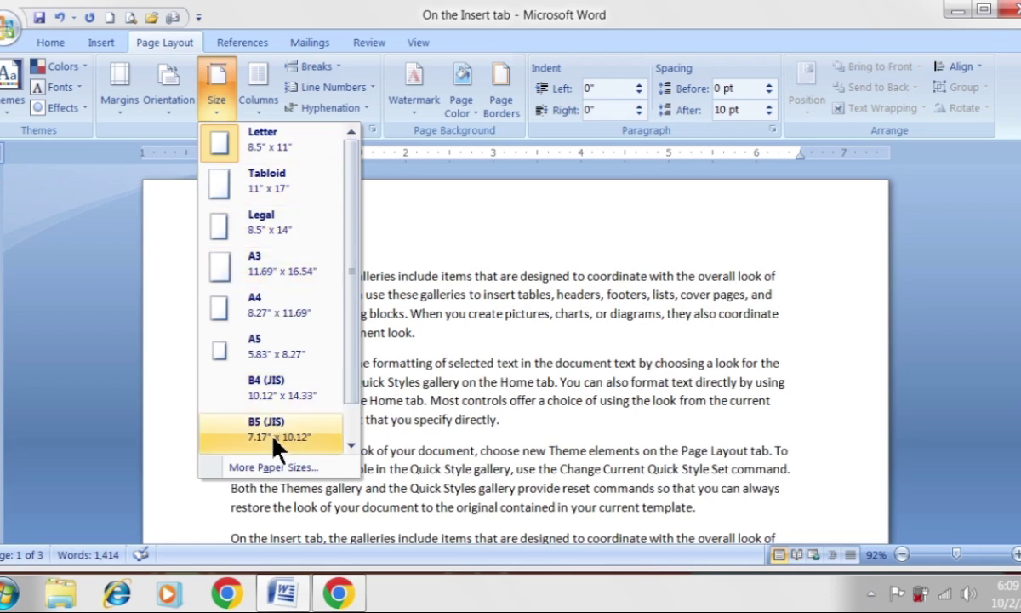
Step: Keep the Letter 8.5" x 11" paper size and browse the size list again
click(281, 143)
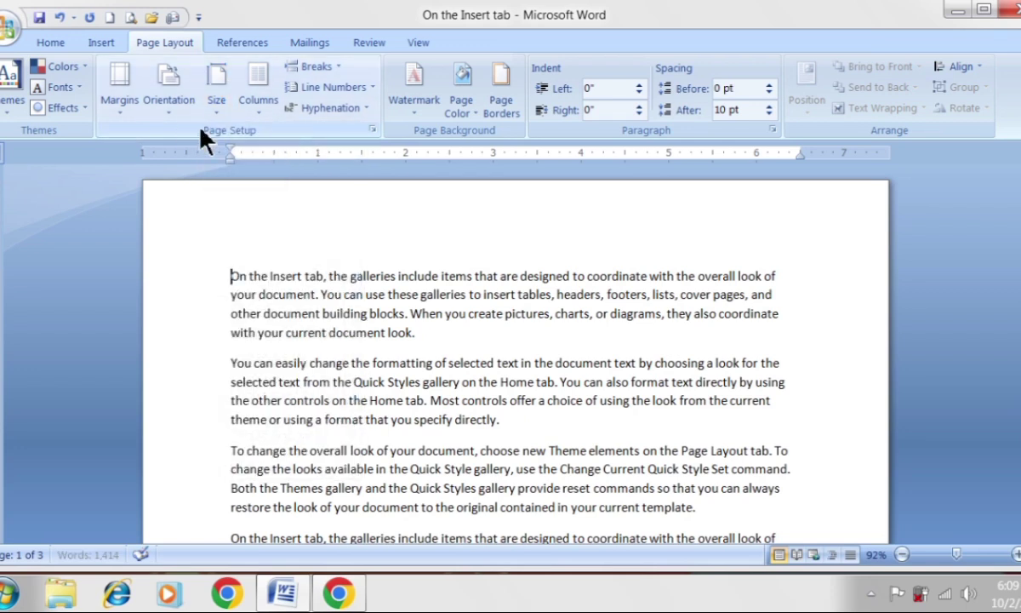
click(216, 92)
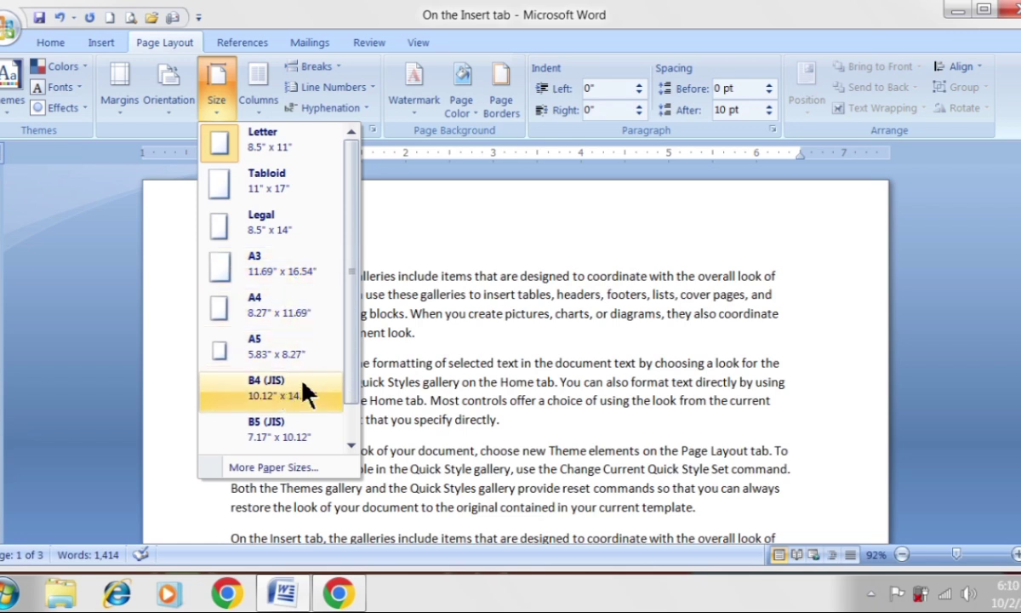
scroll(302, 384, down, 1)
scroll(304, 393, up, 1)
scroll(304, 394, down, 1)
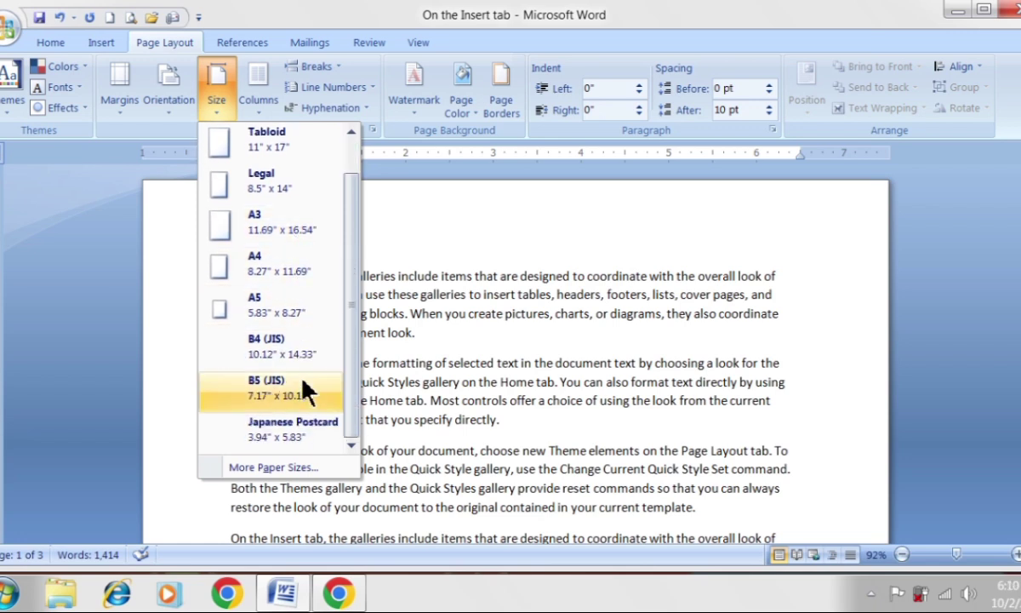
Step: Confirm Letter 8.5" x 11" in Page Setup's paper settings and apply it
click(288, 469)
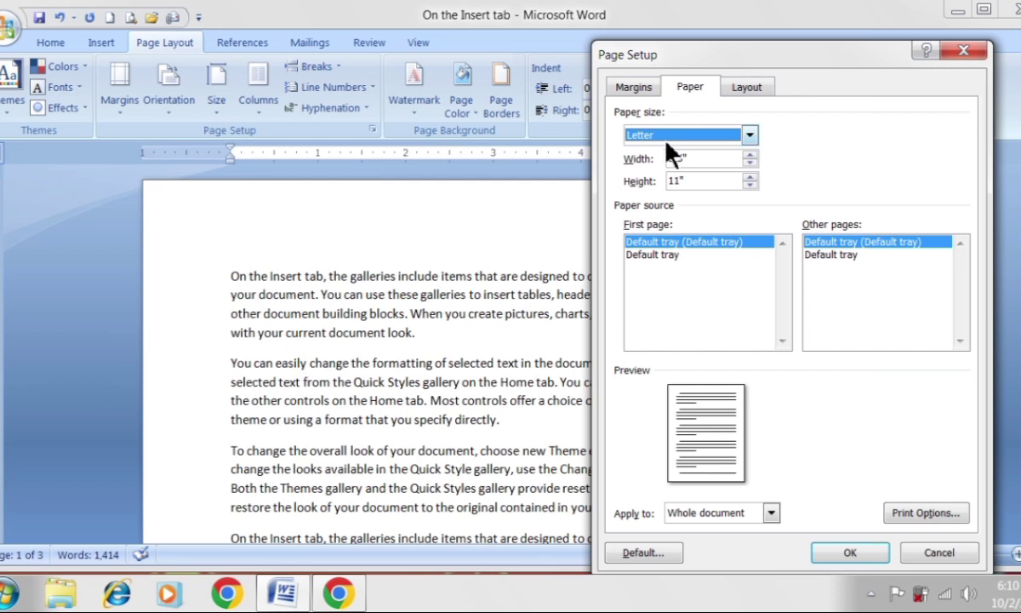
click(748, 135)
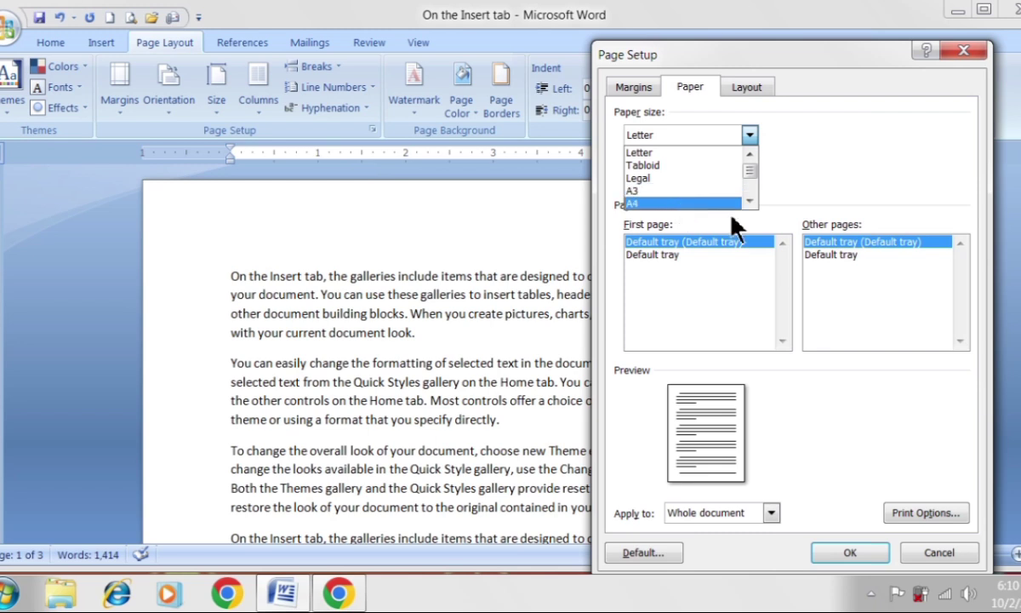
click(715, 153)
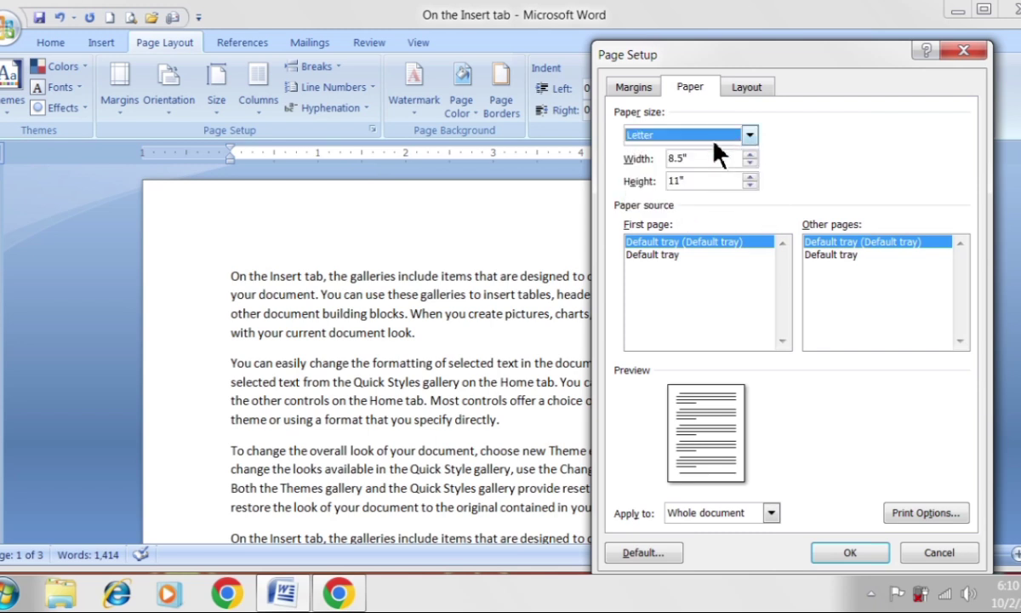
click(851, 555)
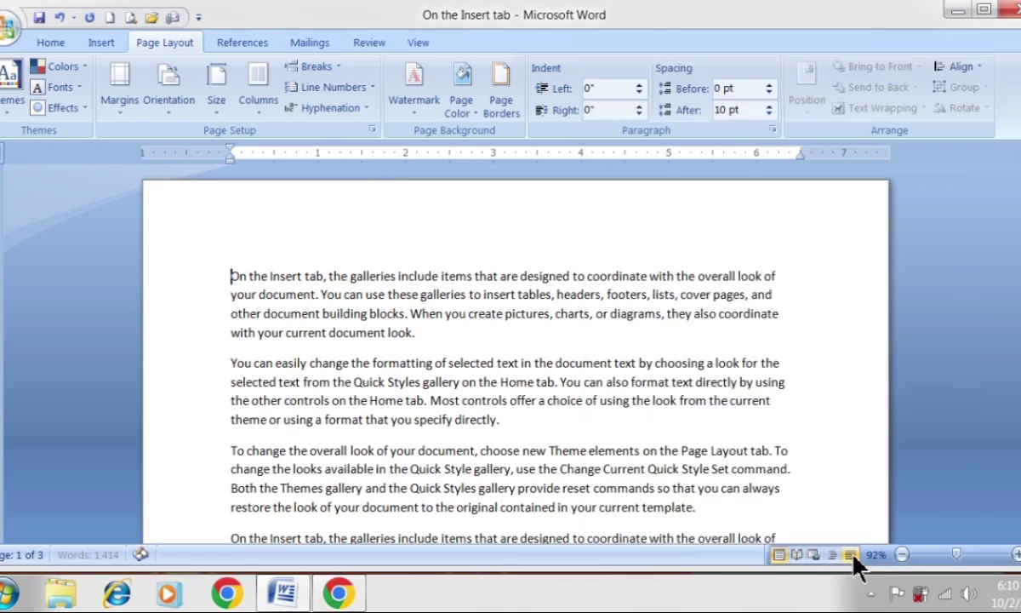
Step: Try the Two, Three and Left column layouts on the sample text
click(274, 109)
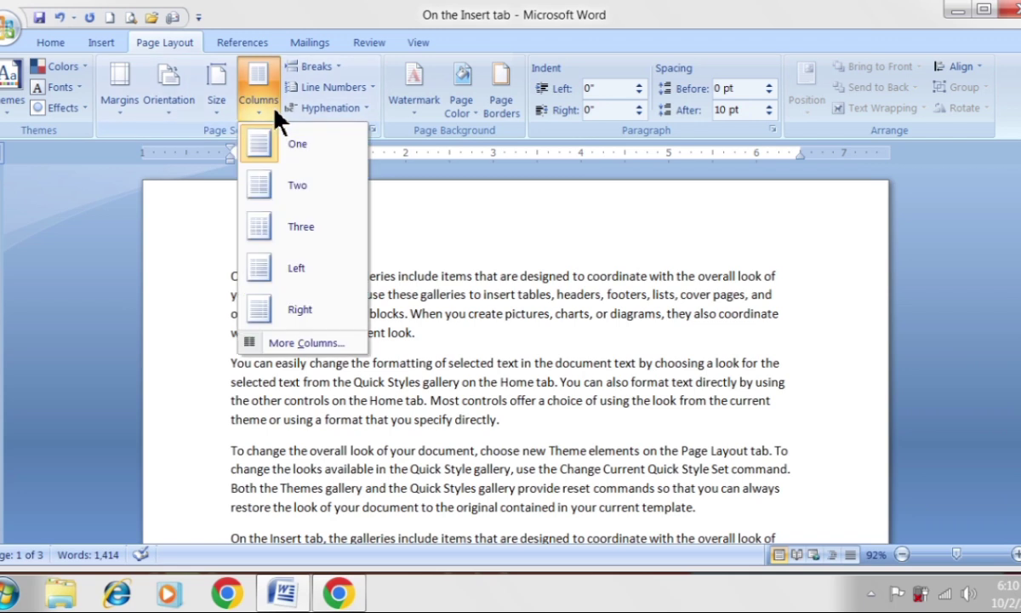
click(271, 183)
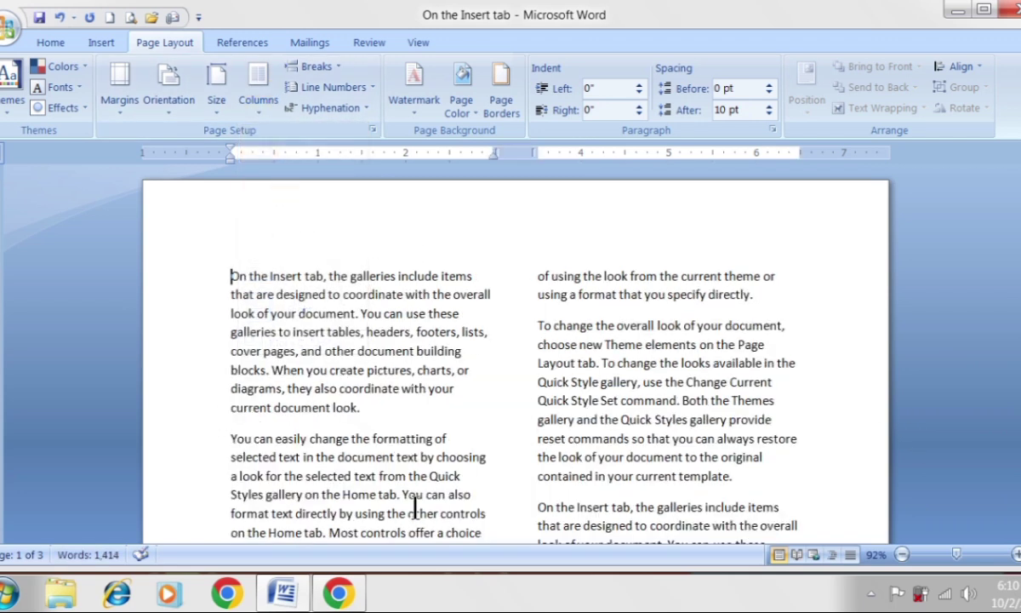
click(246, 94)
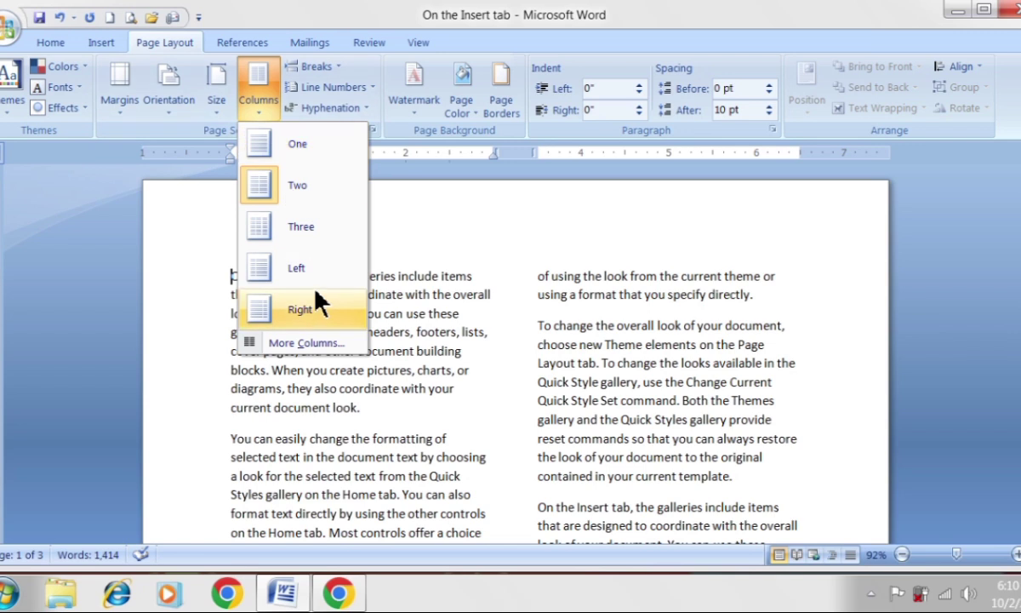
click(294, 227)
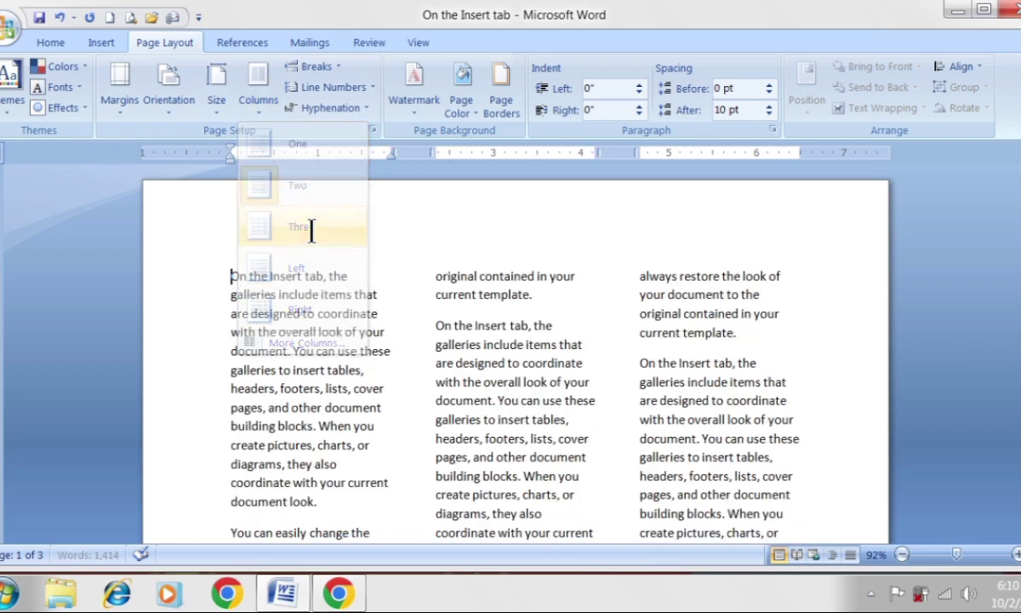
click(257, 99)
click(315, 269)
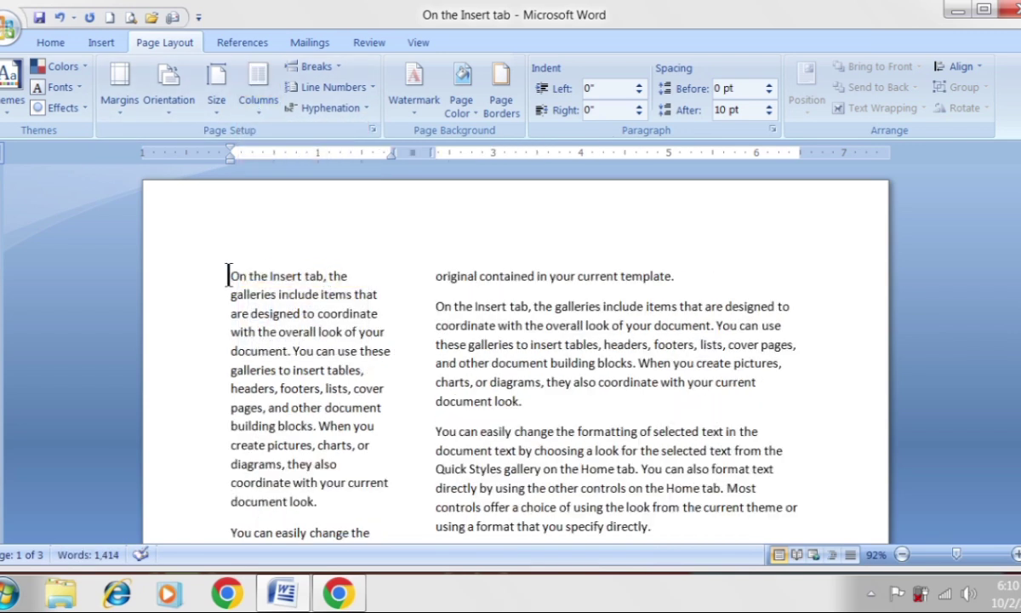
Step: Try the Right layout, then settle on three equal columns (1.83" wide, 0.5" spacing)
click(258, 94)
click(317, 309)
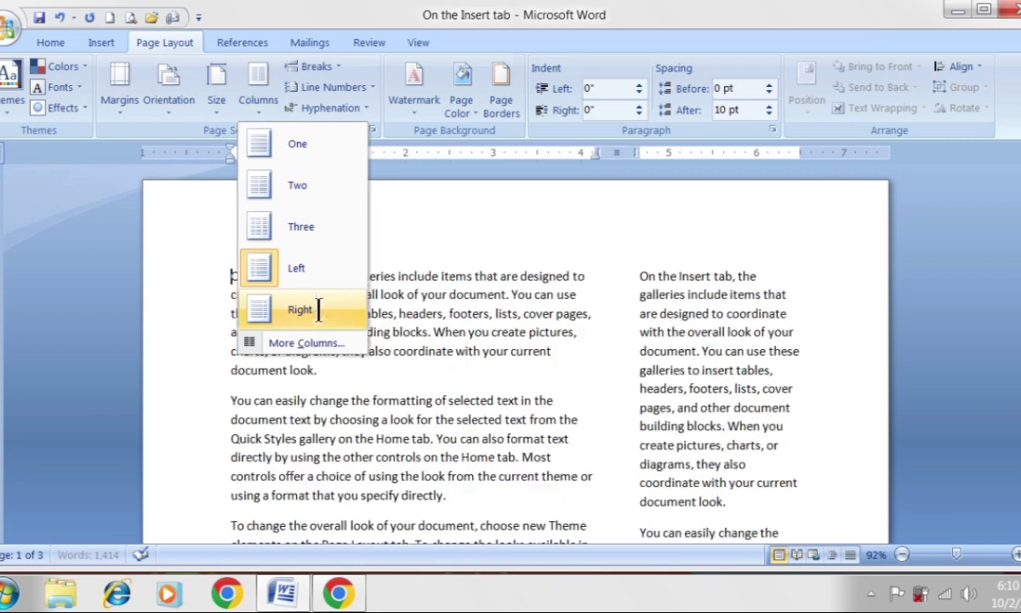
click(317, 309)
click(242, 119)
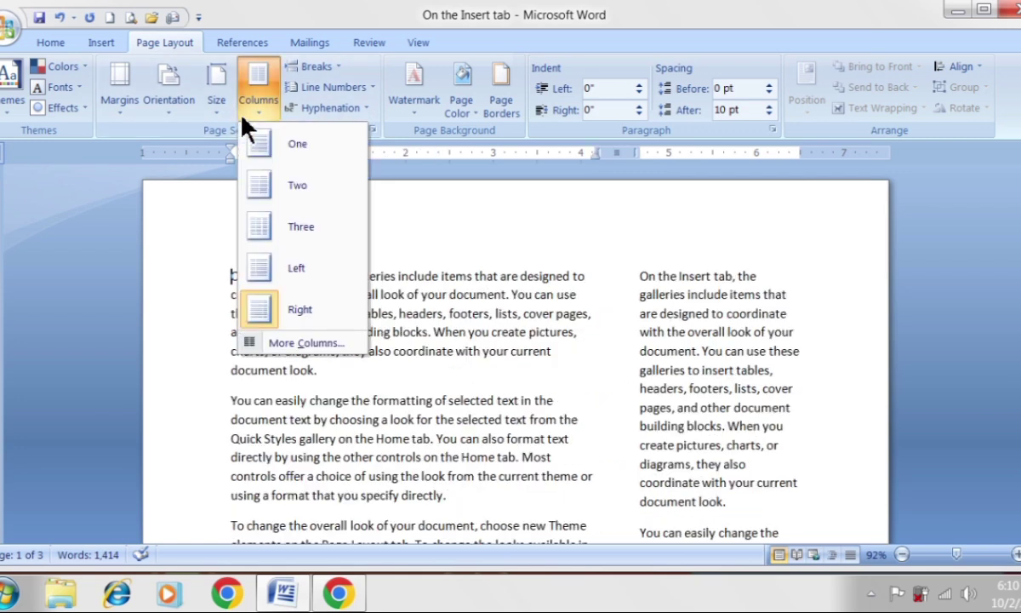
click(293, 232)
click(269, 106)
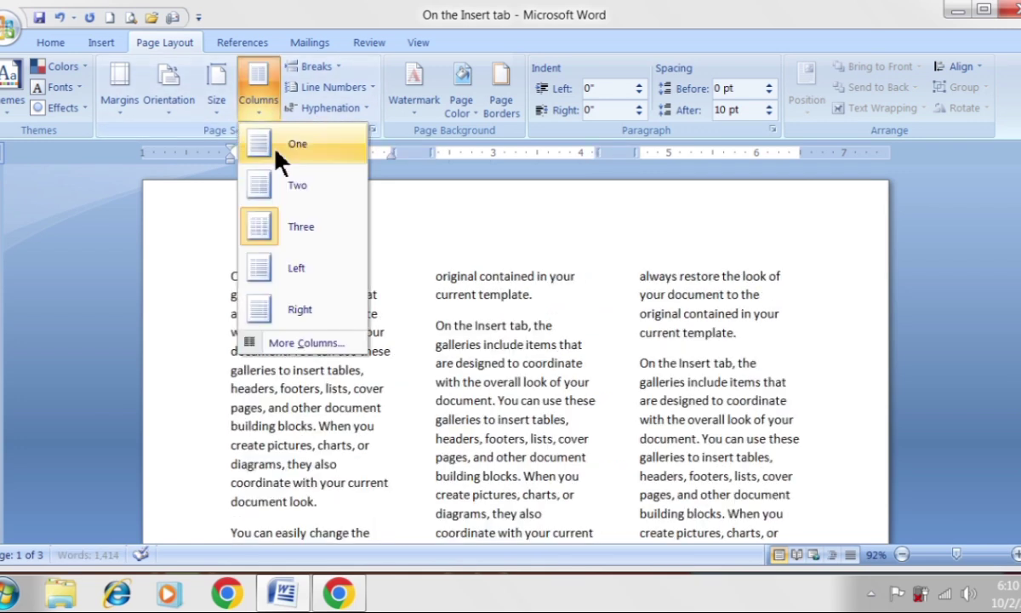
click(337, 343)
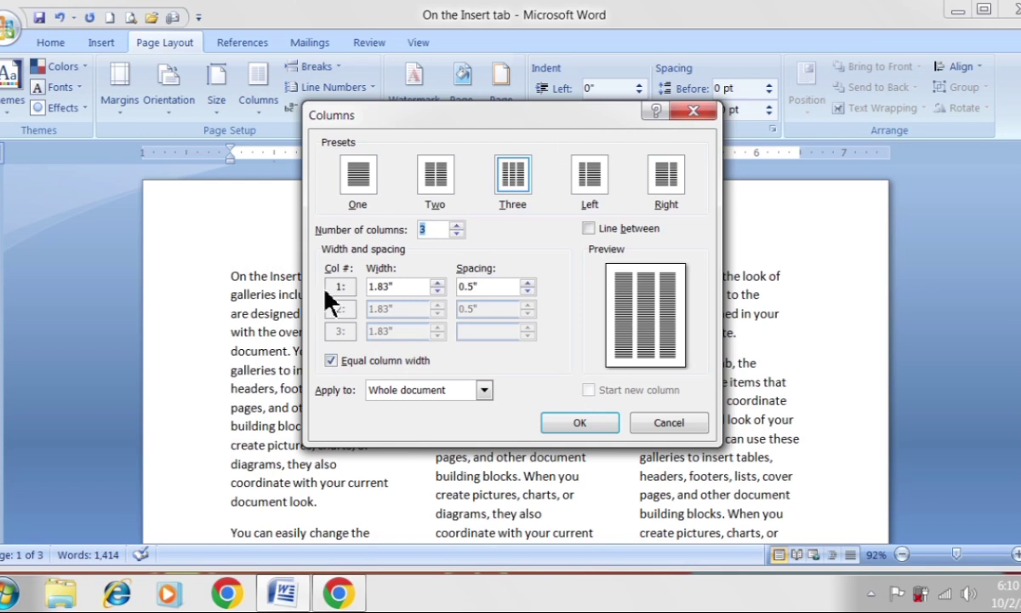
Step: Spread the text over 13 columns, then return it to three columns with 0" spacing
drag(458, 226, 458, 226)
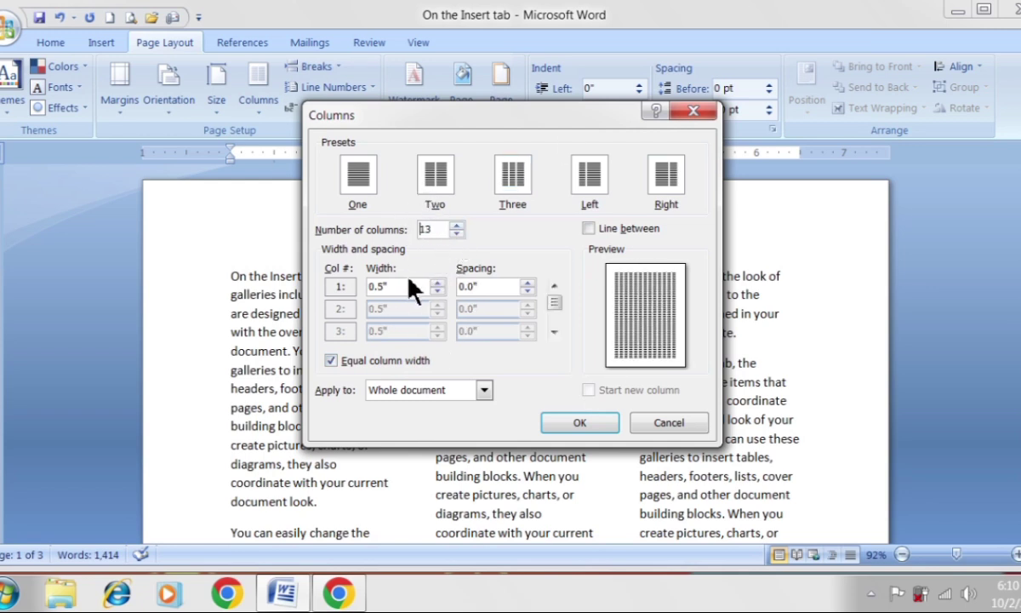
click(579, 422)
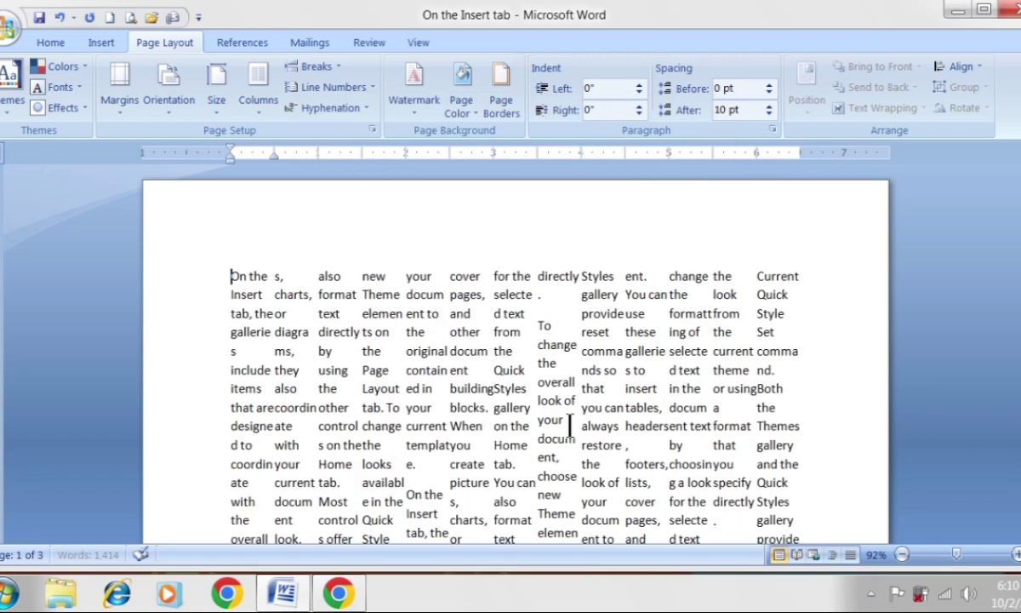
click(258, 100)
click(290, 230)
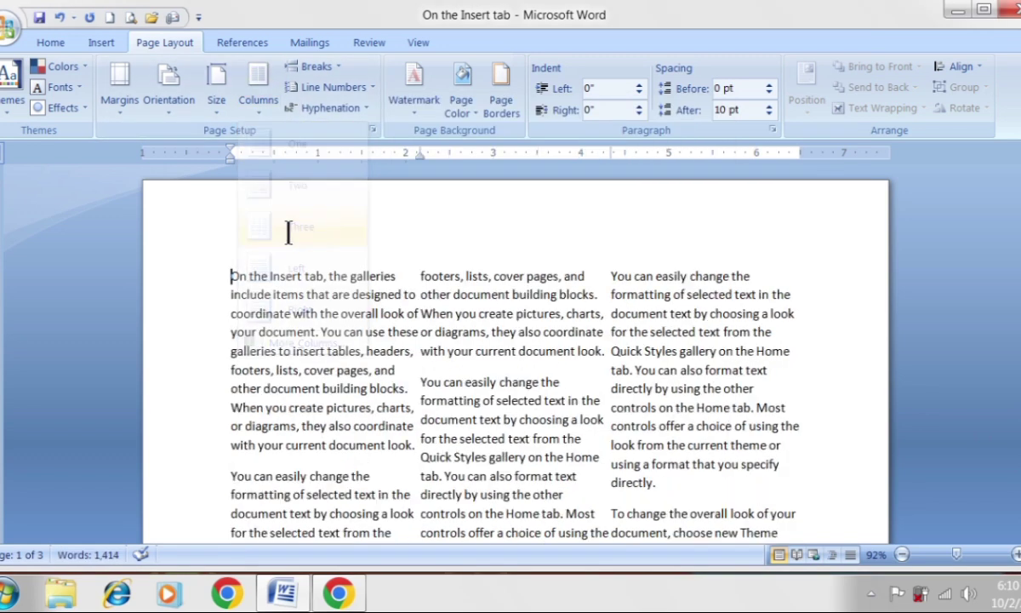
click(257, 100)
Step: Try an oversized column count of 7887 and dismiss Word's 1–45 range warning
click(291, 343)
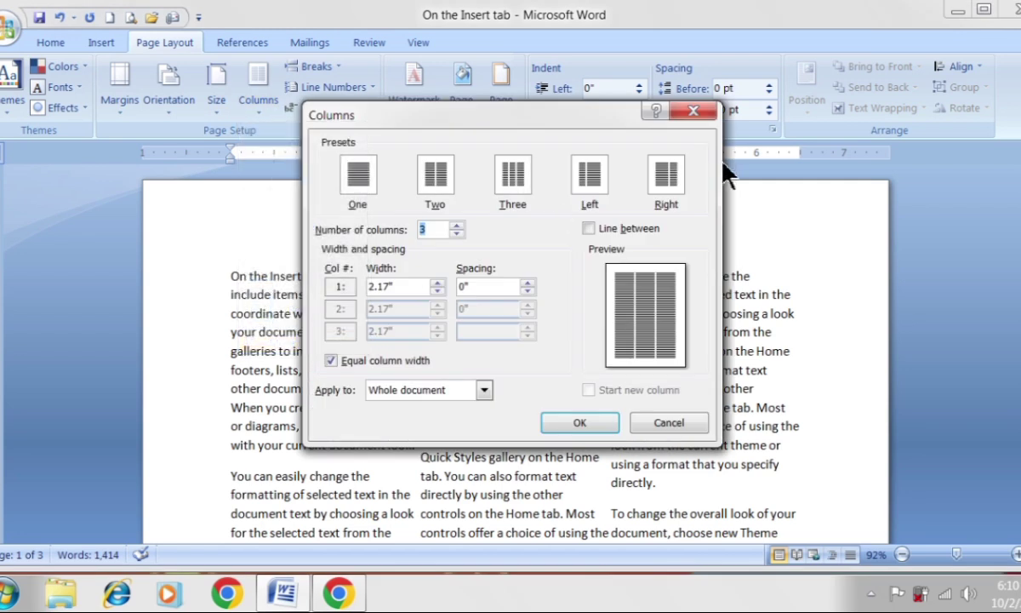
click(457, 226)
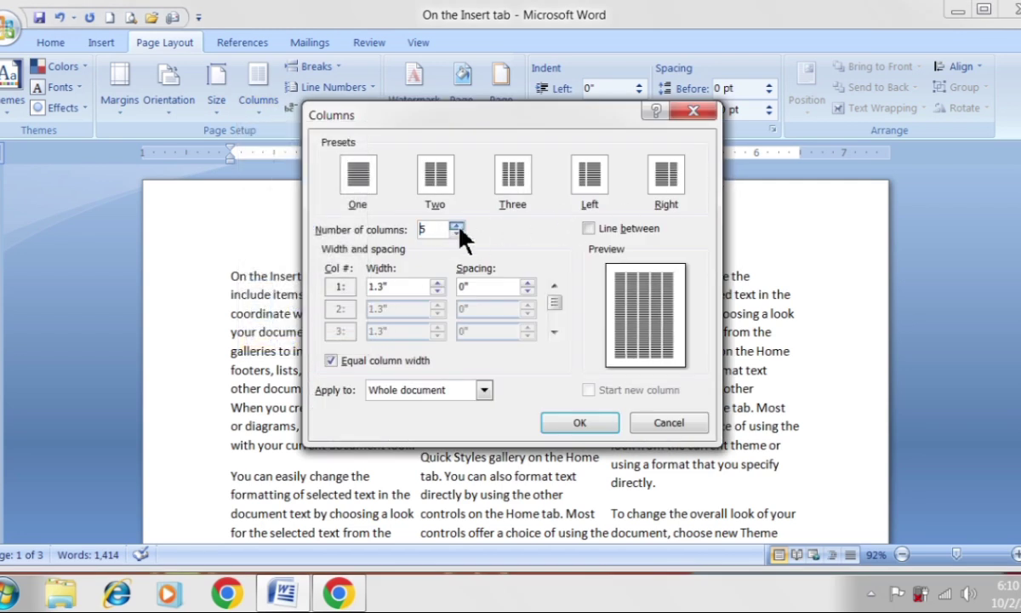
click(457, 227)
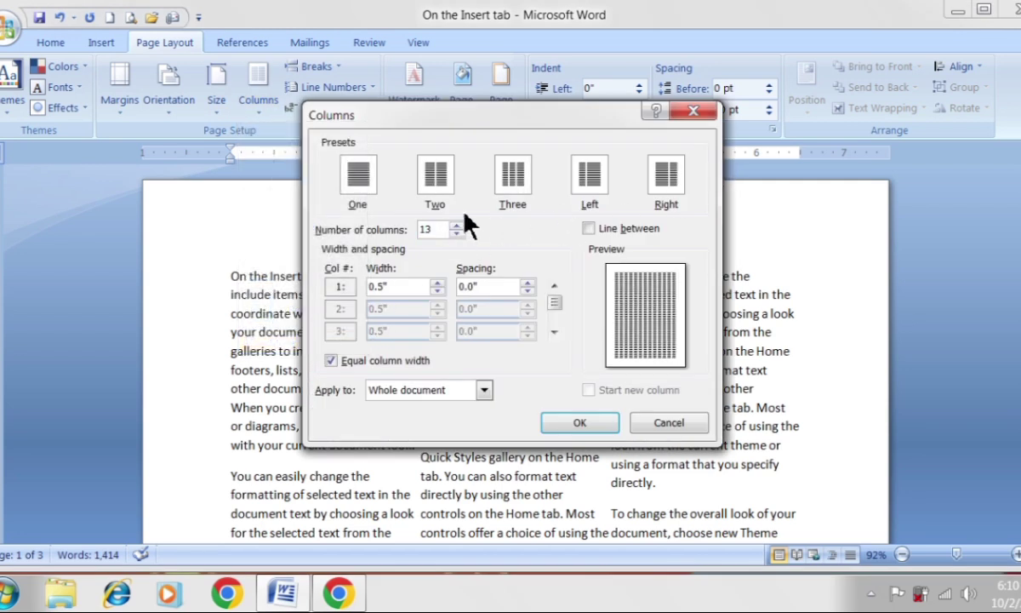
text(7887)
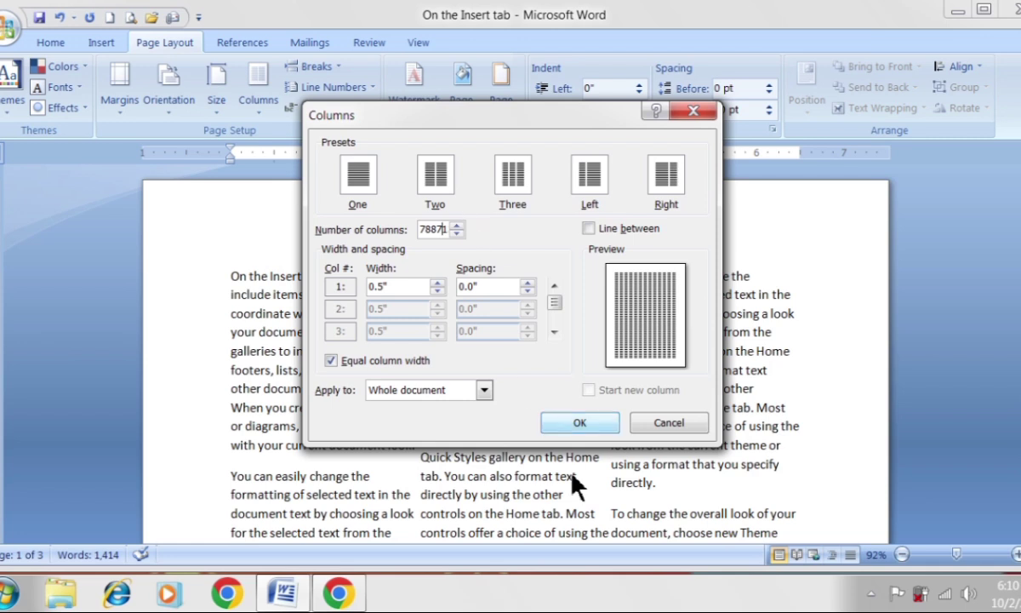
click(571, 425)
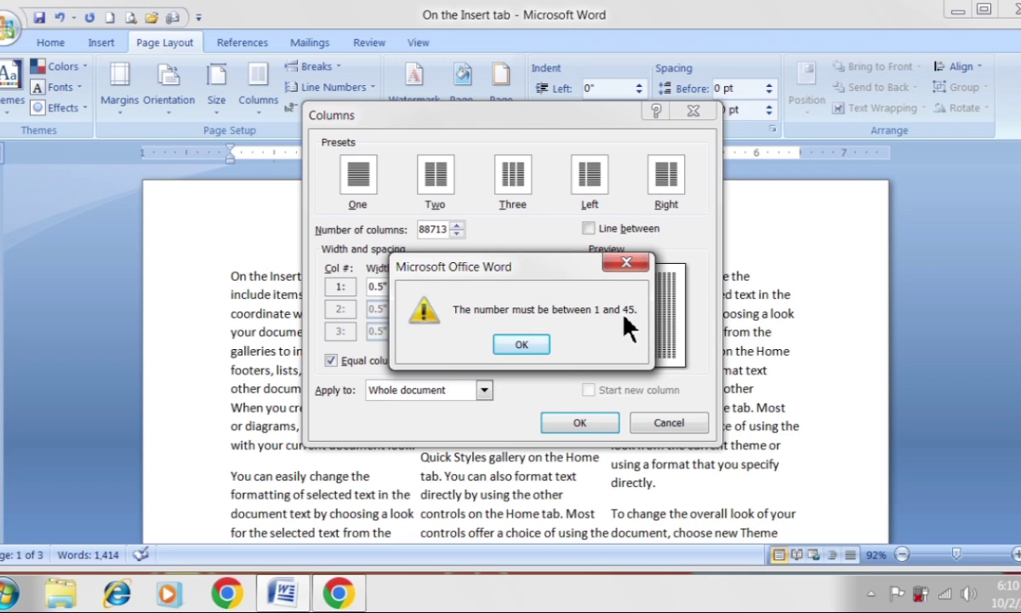
click(527, 345)
Step: Set the text to three equal 2.17-inch columns
click(457, 225)
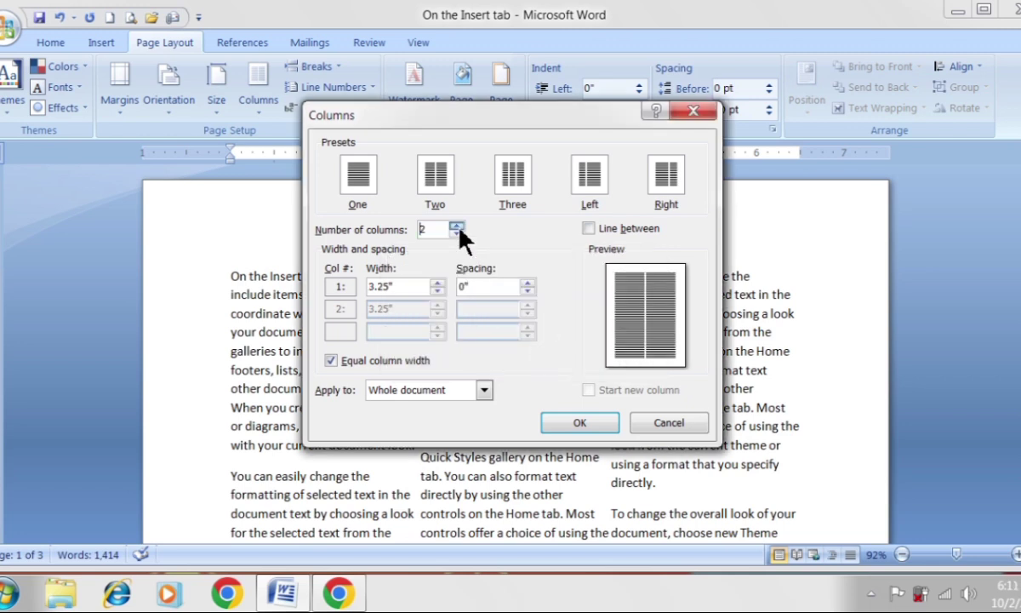
click(457, 225)
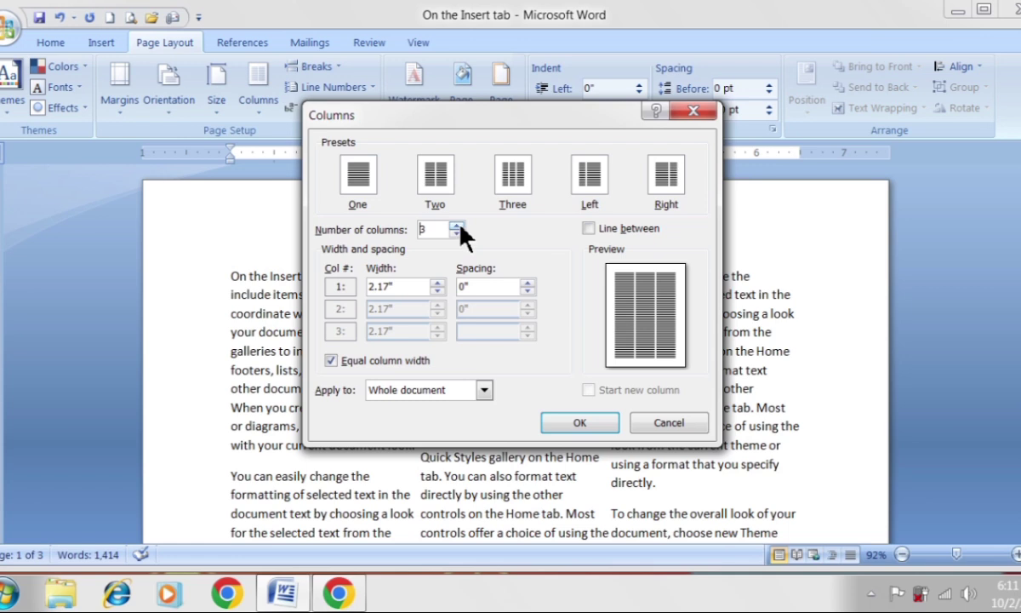
click(575, 423)
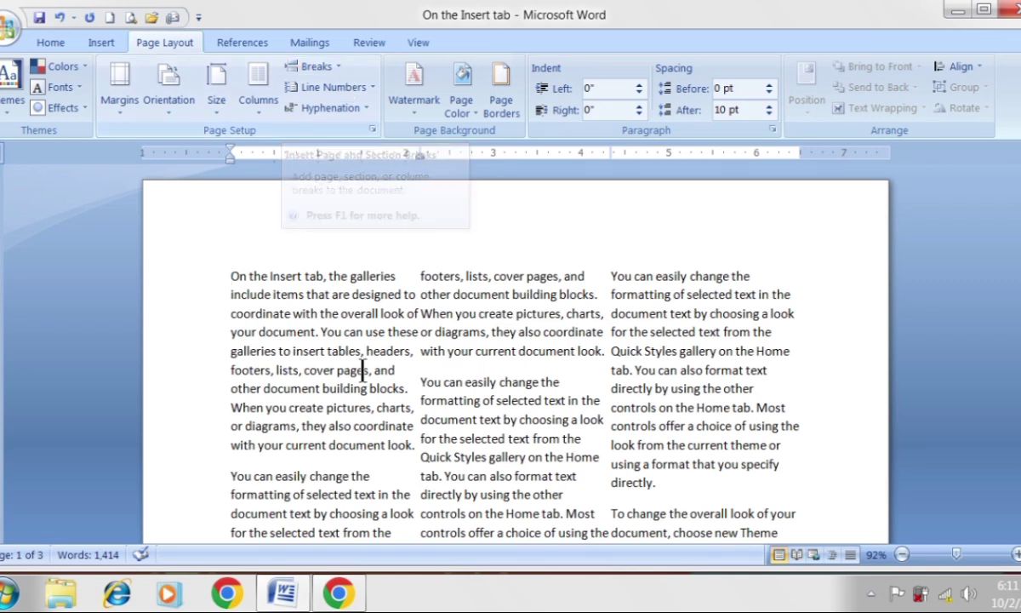
Step: Insert a page break before 'easily' so the rest of the last paragraph starts page four
scroll(359, 372, down, 4)
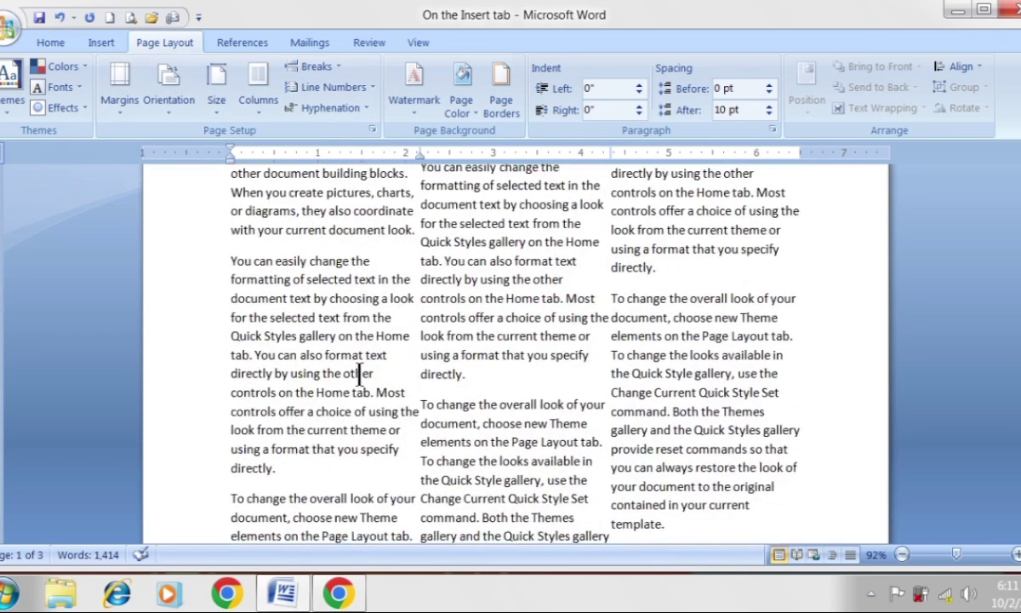
scroll(360, 373, down, 2)
scroll(351, 342, down, 5)
scroll(342, 331, down, 5)
scroll(346, 321, down, 5)
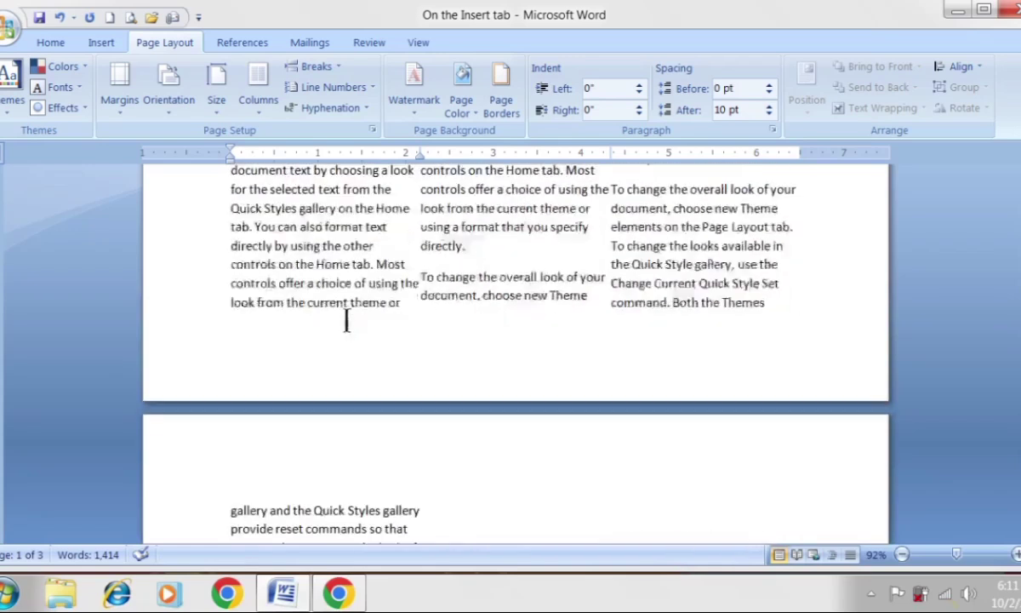
scroll(347, 315, down, 6)
scroll(347, 305, down, 10)
scroll(347, 303, up, 3)
scroll(345, 303, up, 1)
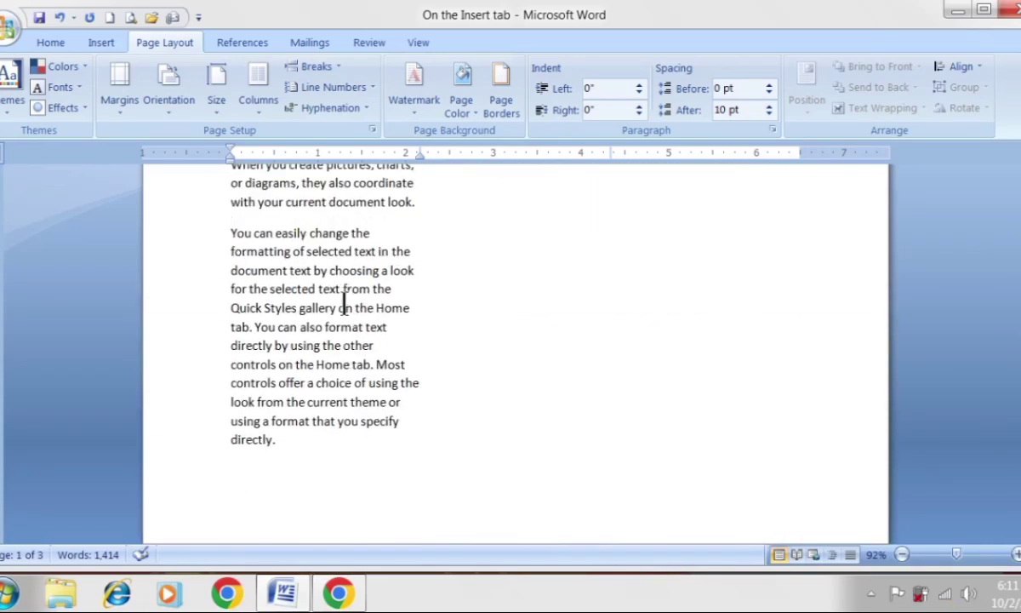
click(279, 234)
click(317, 65)
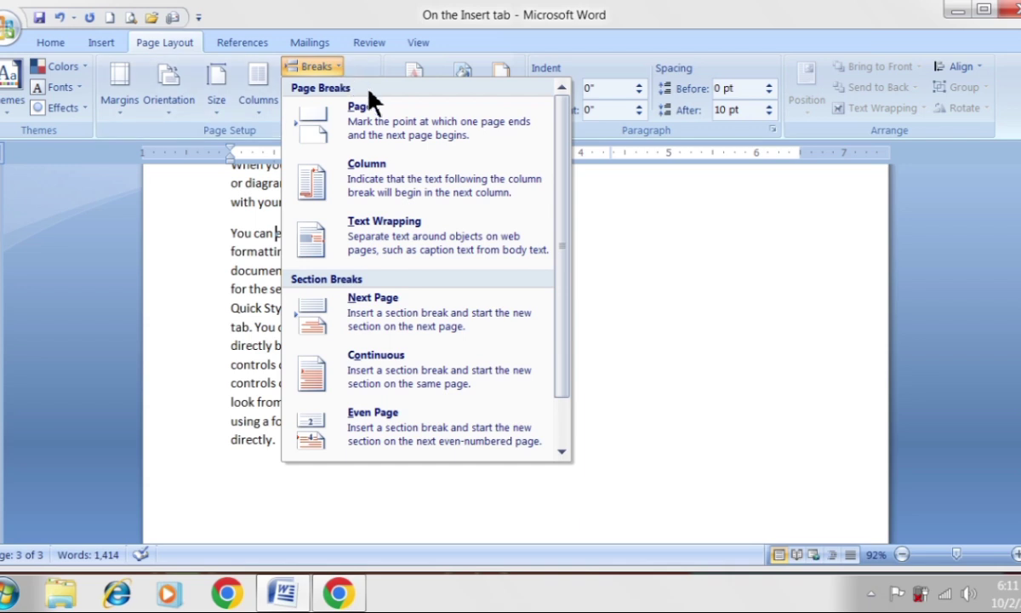
click(370, 110)
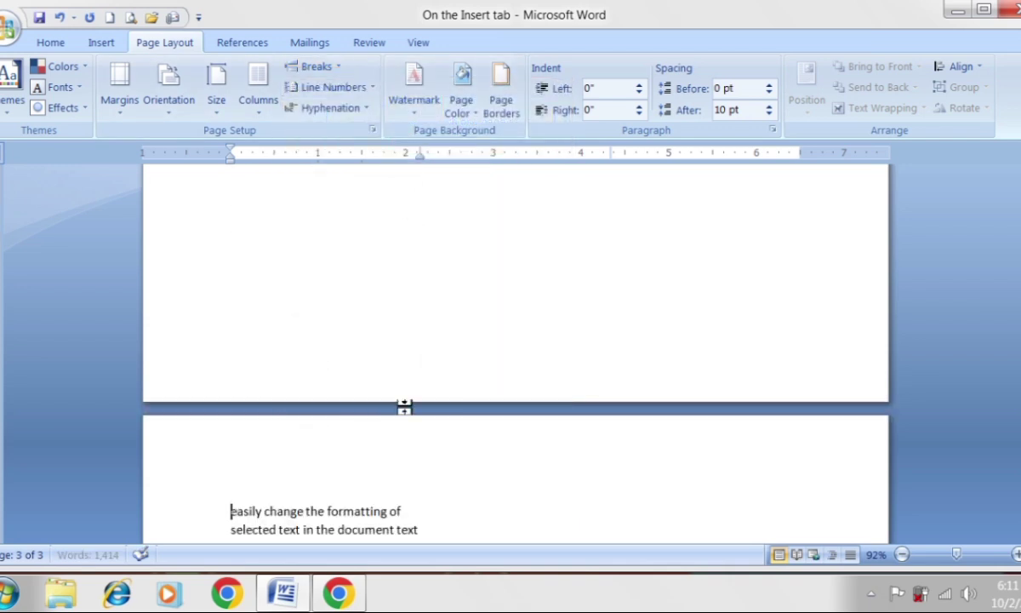
Step: Put the cursor after 'easily change the' and bring up the Breaks list
scroll(405, 400, down, 5)
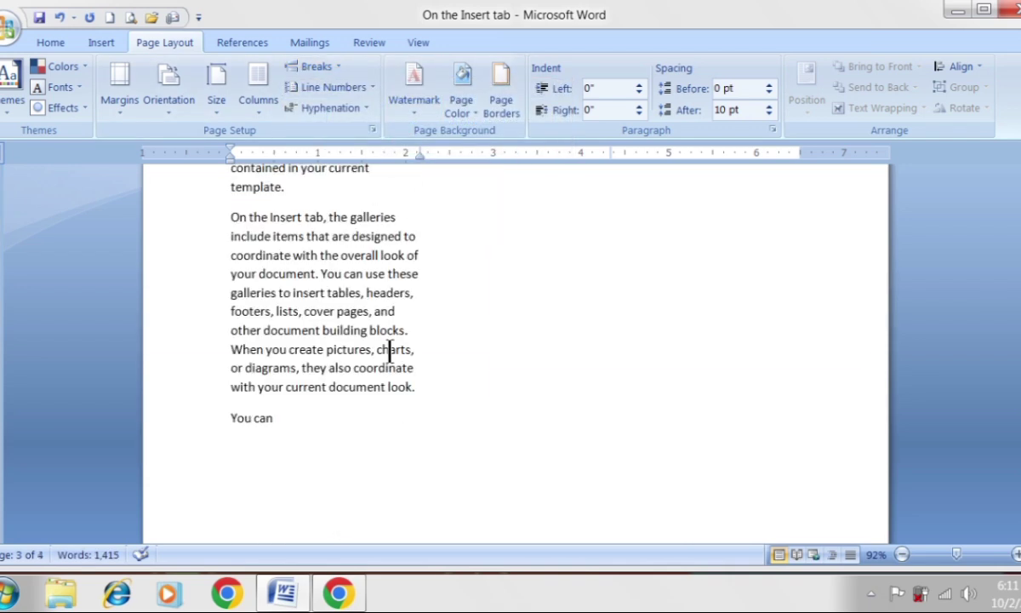
scroll(388, 345, down, 5)
scroll(387, 339, down, 5)
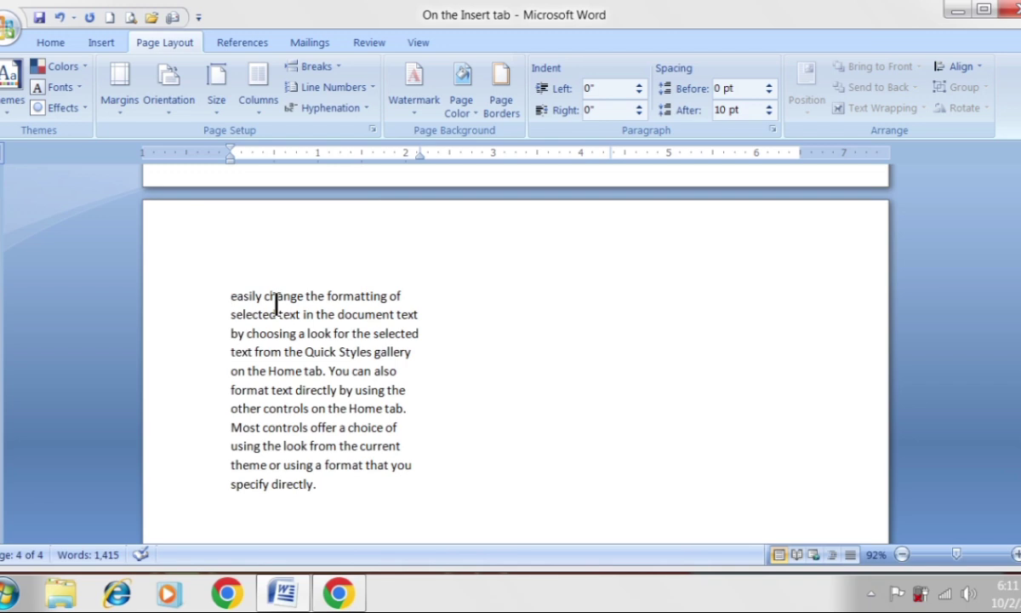
click(326, 296)
click(335, 71)
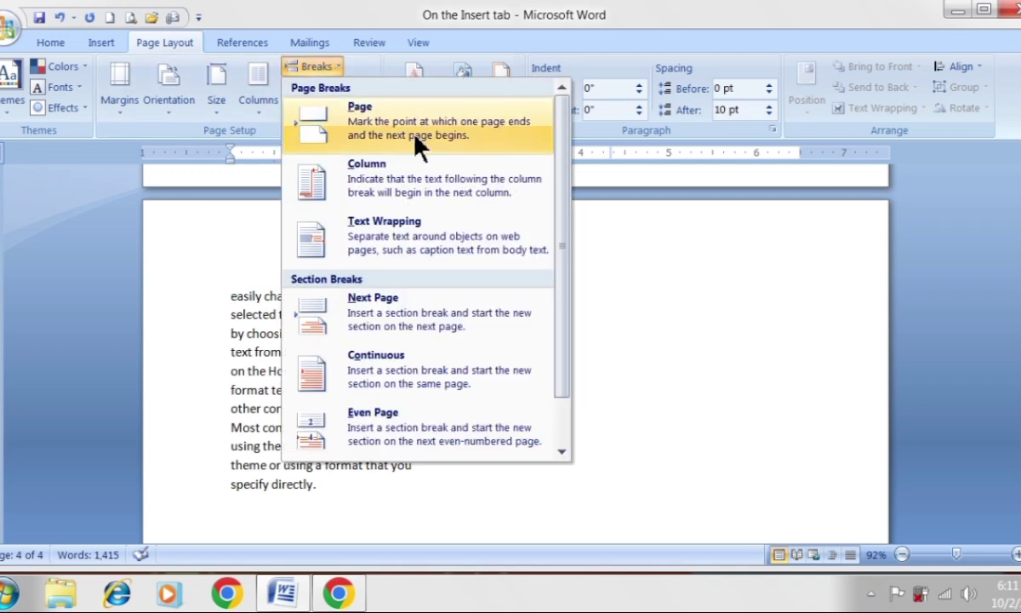
Step: Add a column break after 'easily change the' and text-wrapping breaks before 'choosing' and 'the selected text'
click(426, 174)
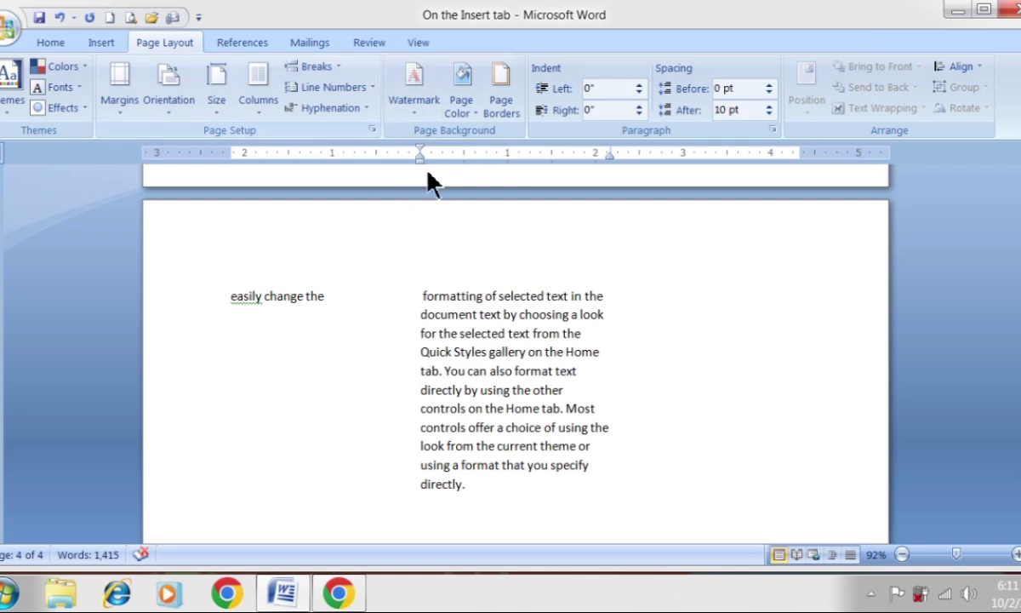
click(317, 66)
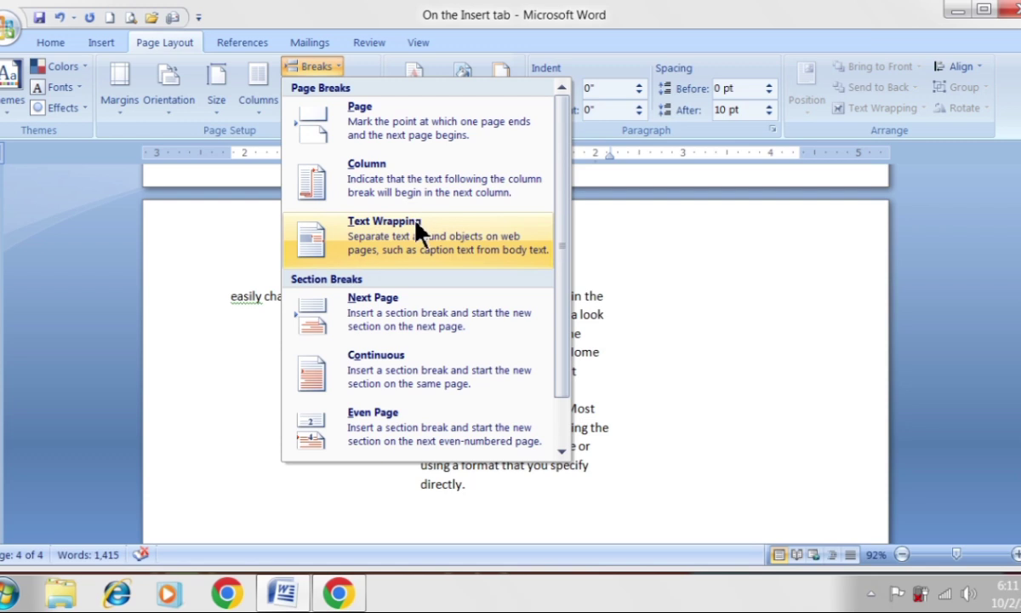
click(389, 205)
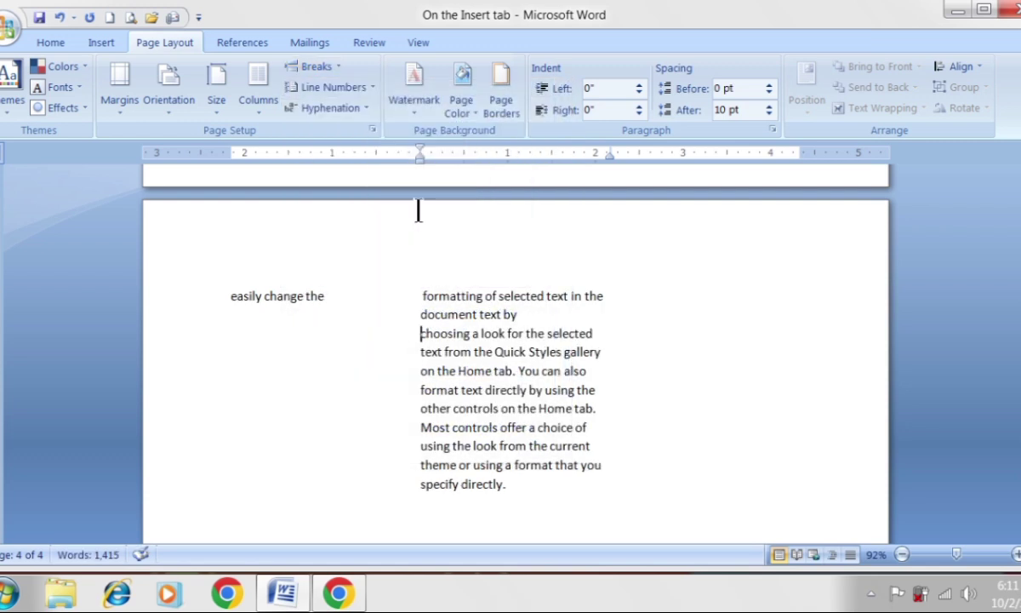
click(526, 333)
click(315, 67)
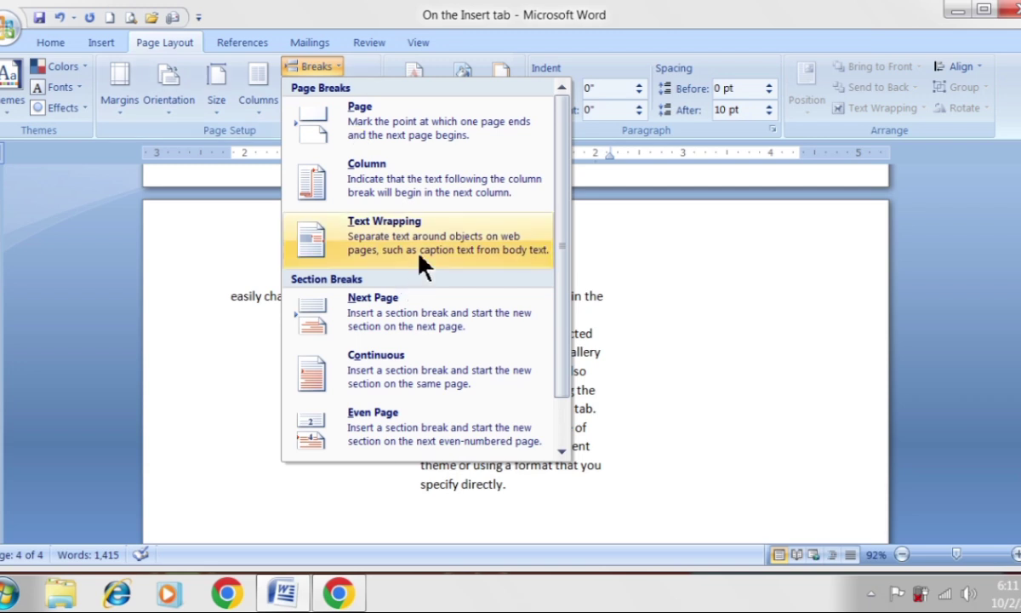
click(428, 224)
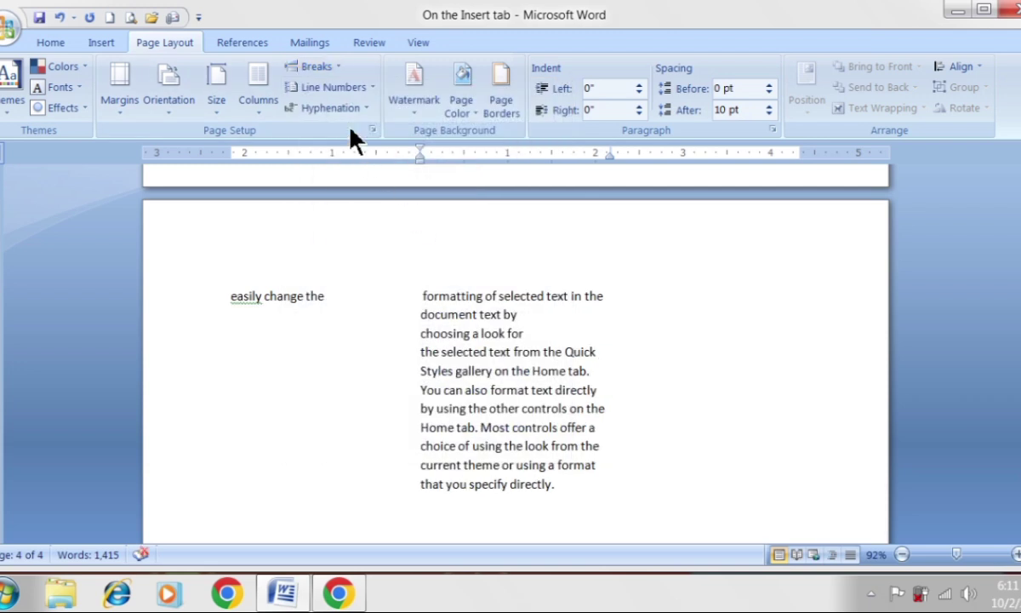
click(370, 89)
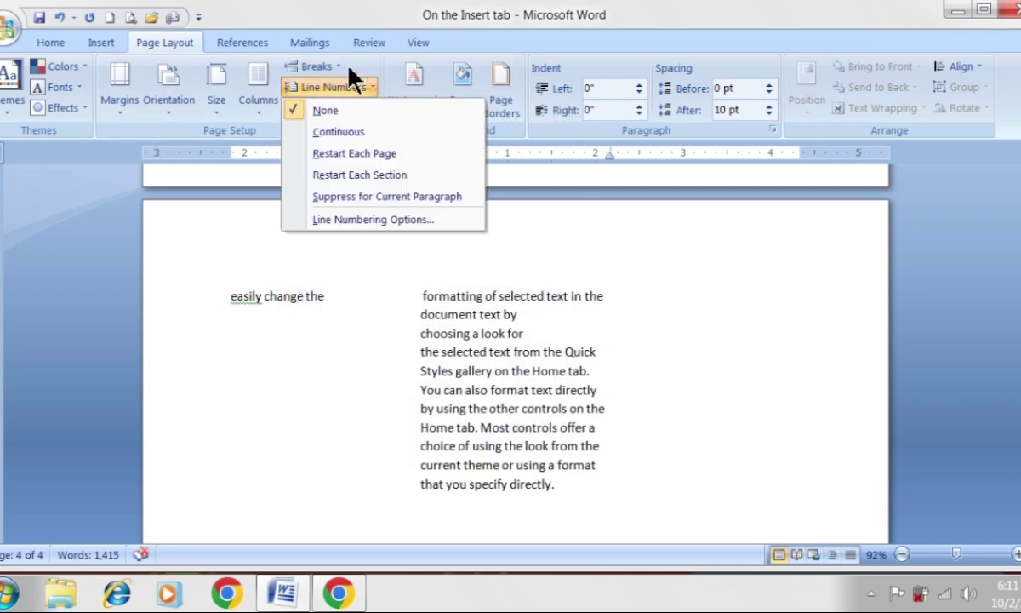
click(319, 65)
click(392, 308)
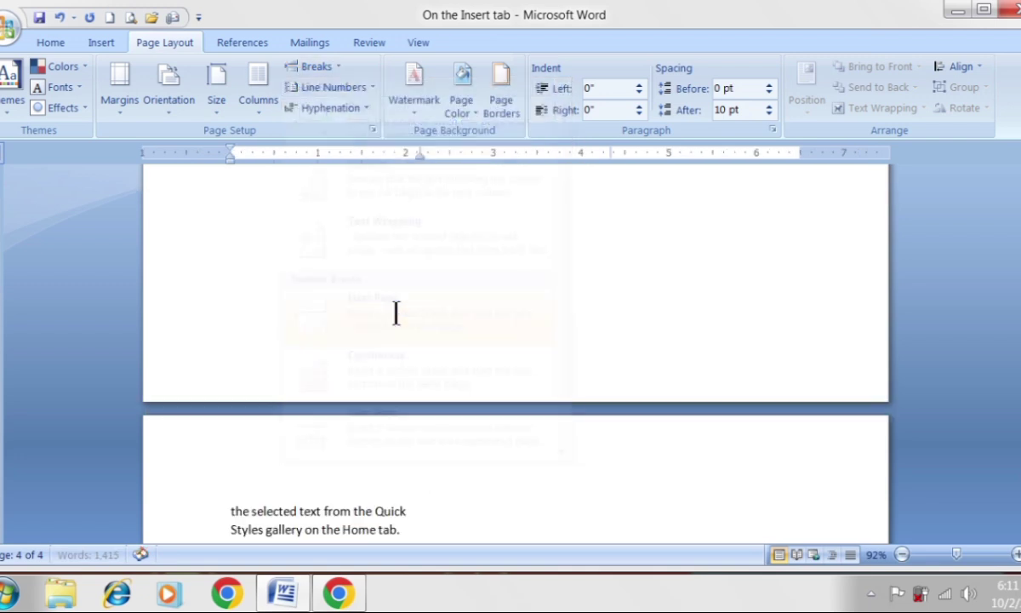
click(331, 65)
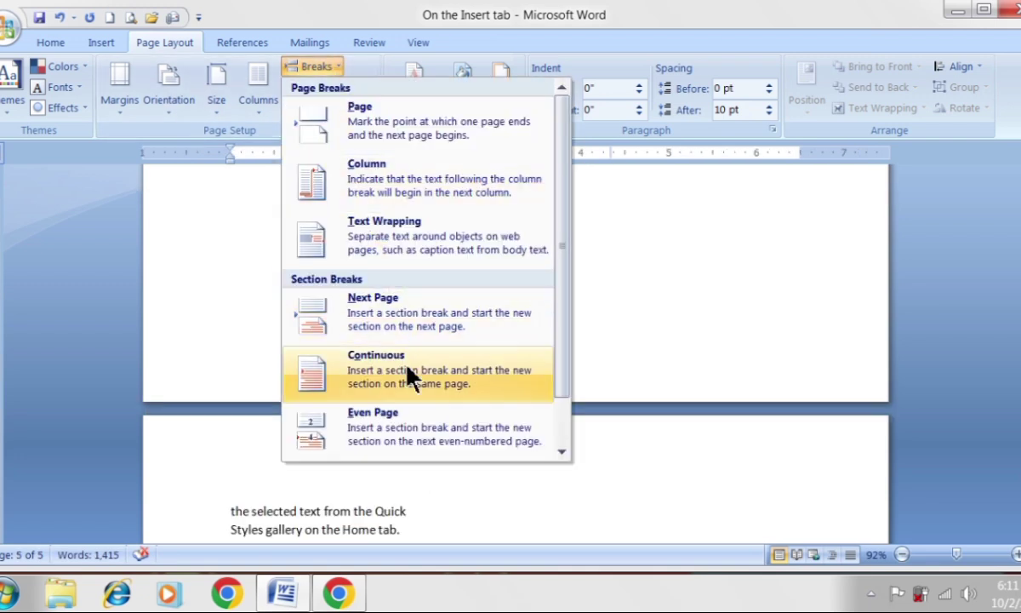
click(650, 321)
key(BackSpace)
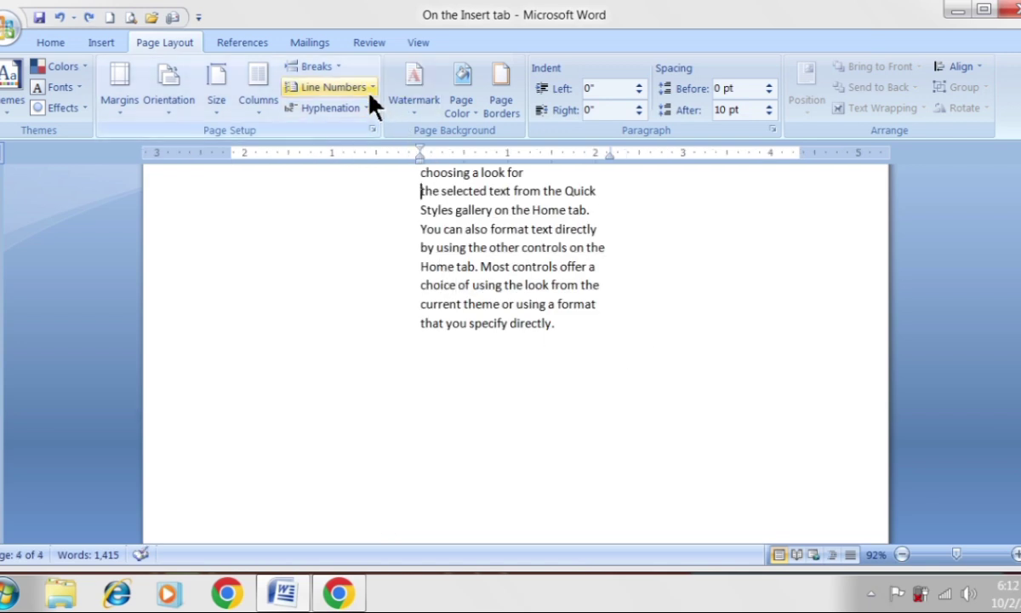
scroll(396, 244, up, 3)
scroll(400, 245, up, 5)
scroll(403, 247, up, 3)
scroll(404, 246, down, 3)
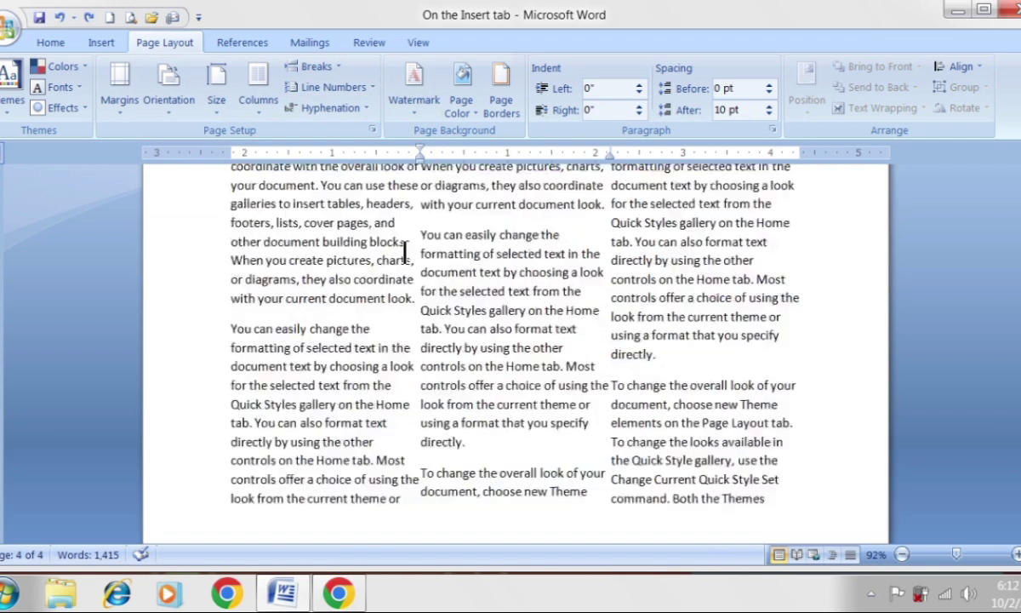
scroll(405, 251, down, 3)
scroll(406, 255, down, 3)
scroll(409, 261, down, 3)
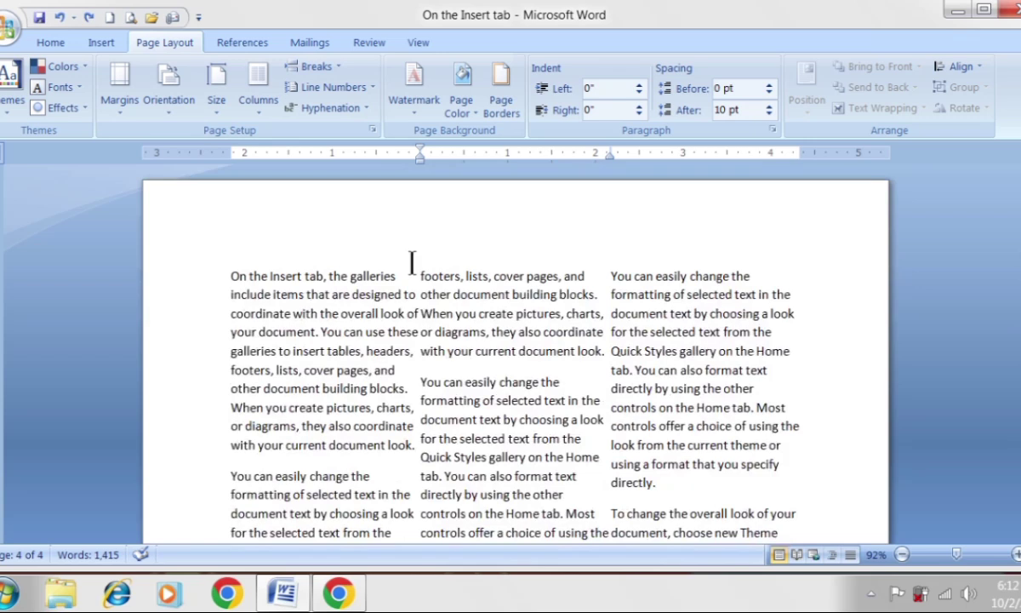
Step: Turn on continuous line numbering for the whole document
click(372, 87)
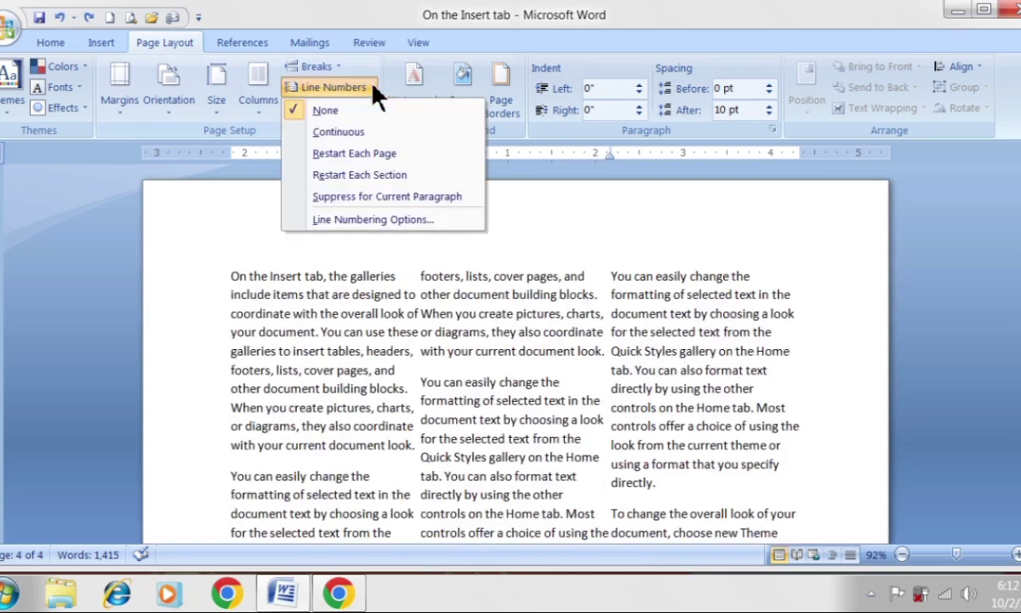
click(374, 133)
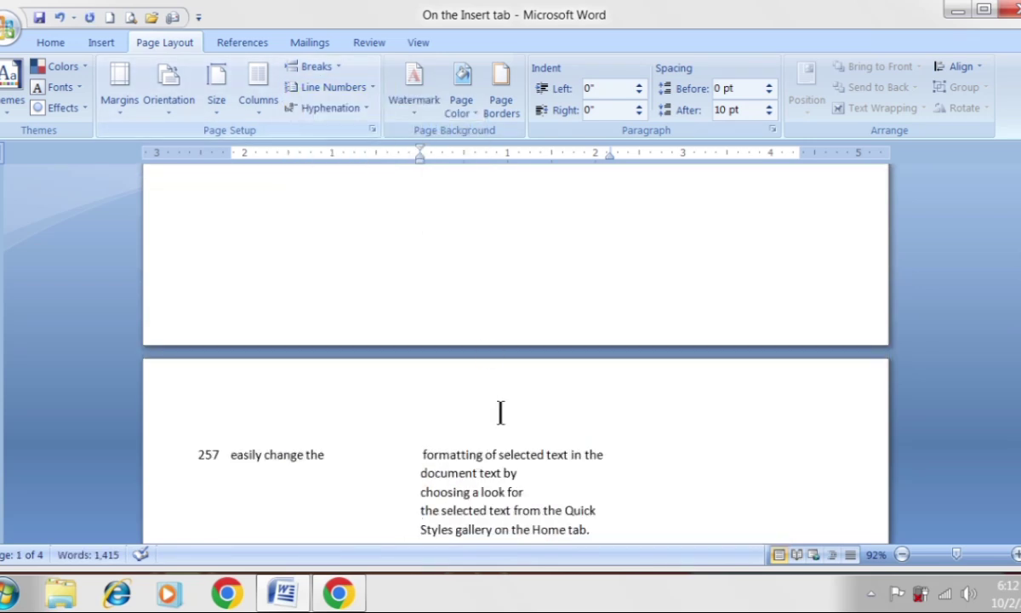
scroll(500, 413, up, 5)
scroll(497, 421, up, 5)
scroll(495, 417, up, 5)
scroll(494, 411, up, 5)
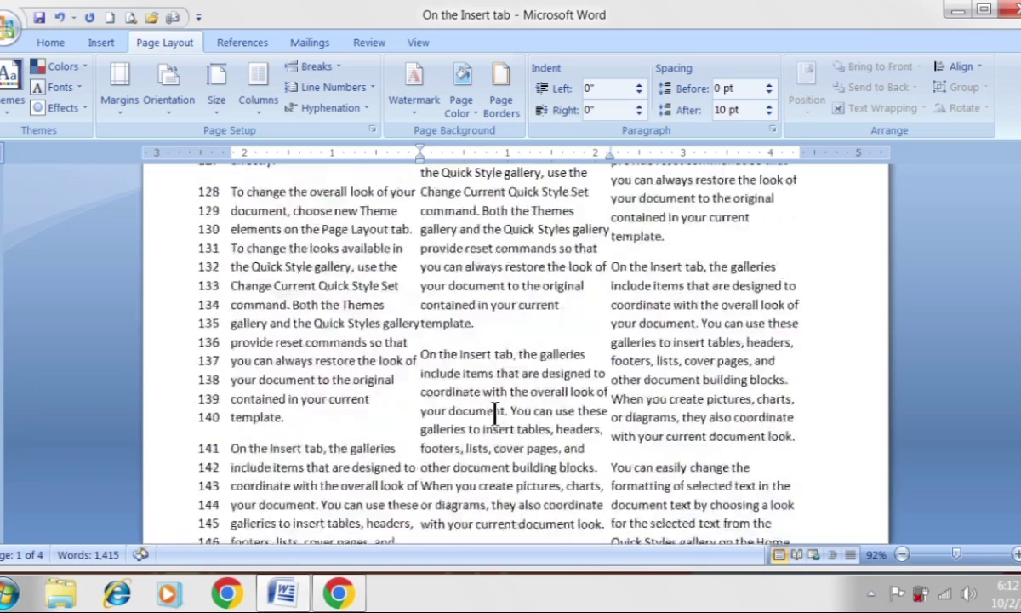
scroll(495, 412, up, 5)
scroll(494, 416, up, 5)
scroll(494, 417, up, 5)
scroll(492, 419, up, 3)
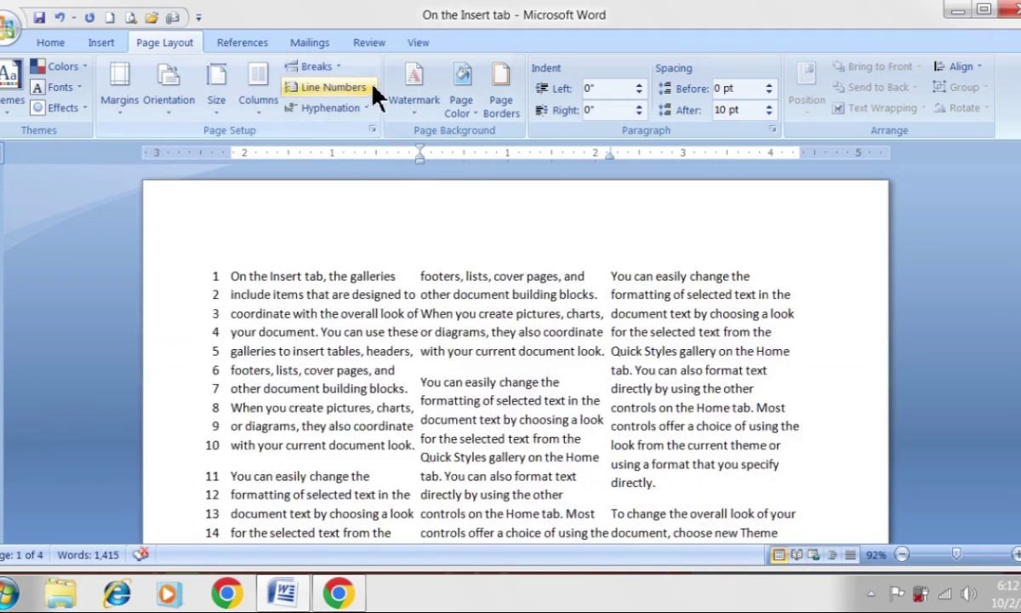
Step: Switch line numbering to Restart Each Page and review the numbered pages
click(345, 87)
click(367, 157)
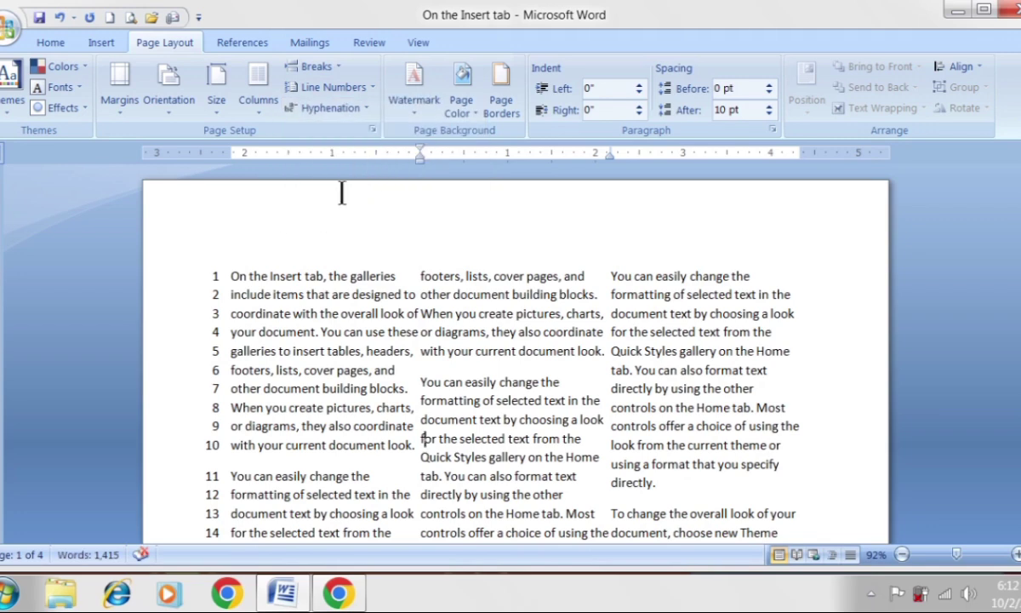
scroll(338, 332, down, 8)
scroll(338, 332, down, 5)
scroll(338, 332, down, 5)
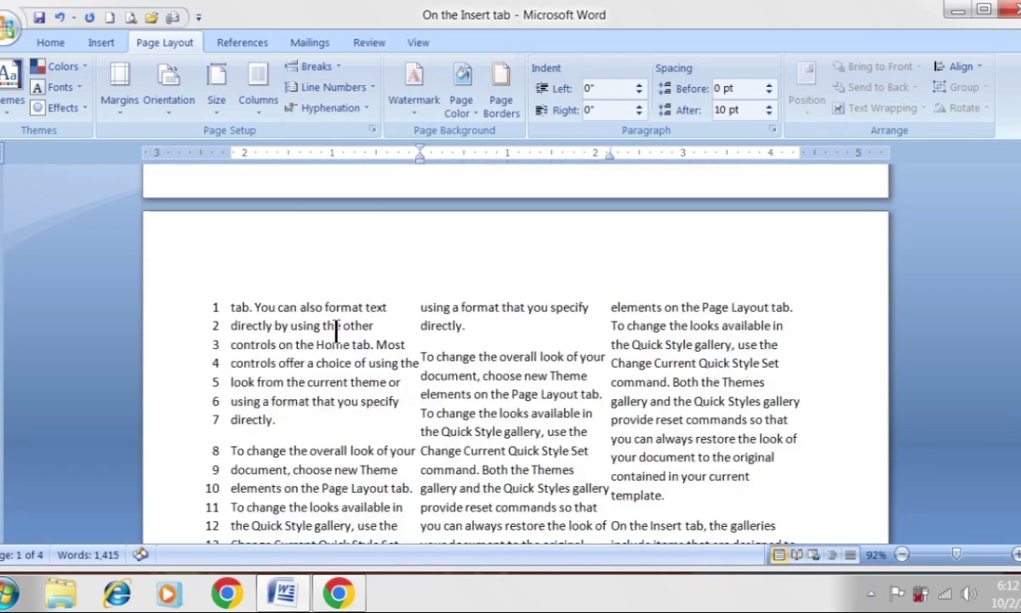
scroll(338, 331, down, 5)
scroll(338, 332, down, 5)
scroll(336, 332, down, 5)
scroll(336, 332, down, 5)
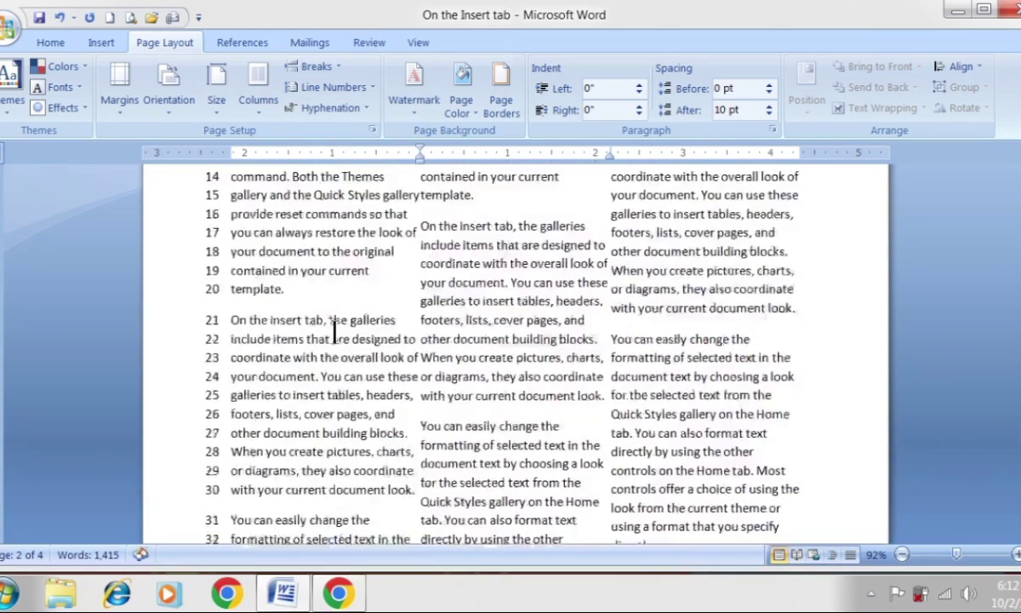
scroll(337, 332, down, 5)
scroll(334, 334, down, 3)
scroll(332, 335, down, 4)
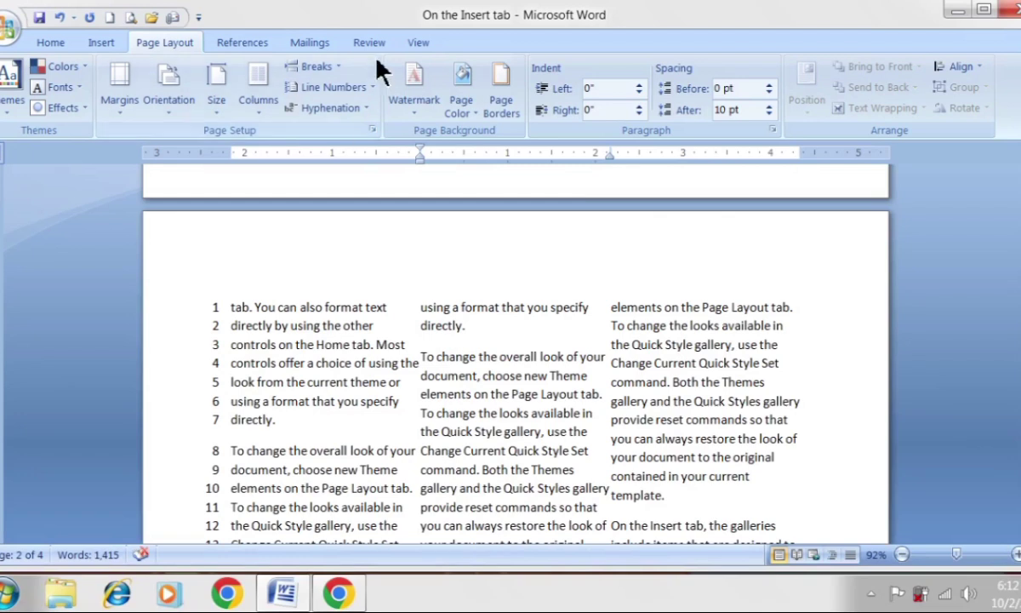
click(369, 87)
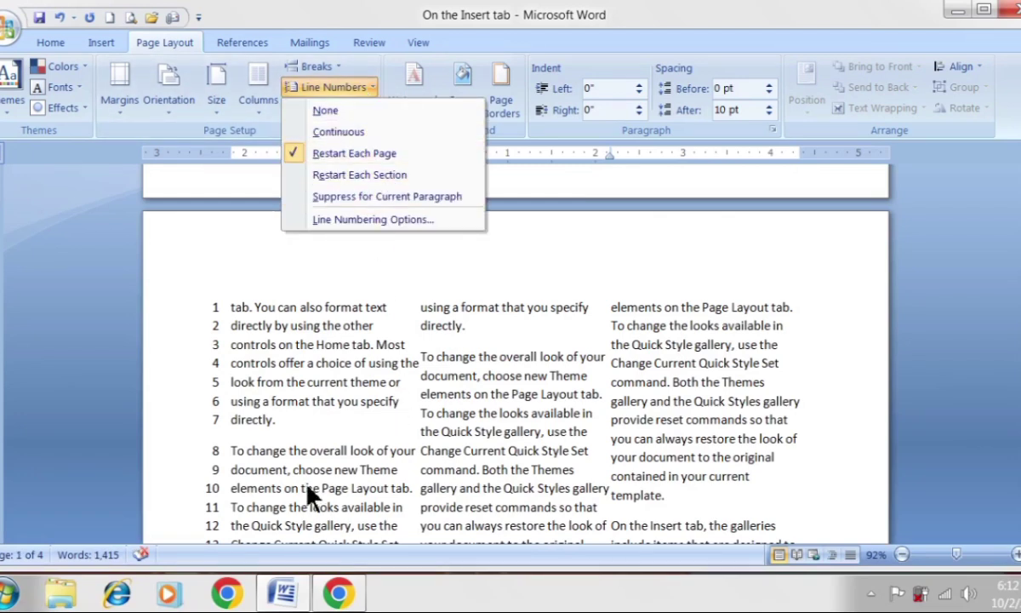
scroll(297, 358, down, 5)
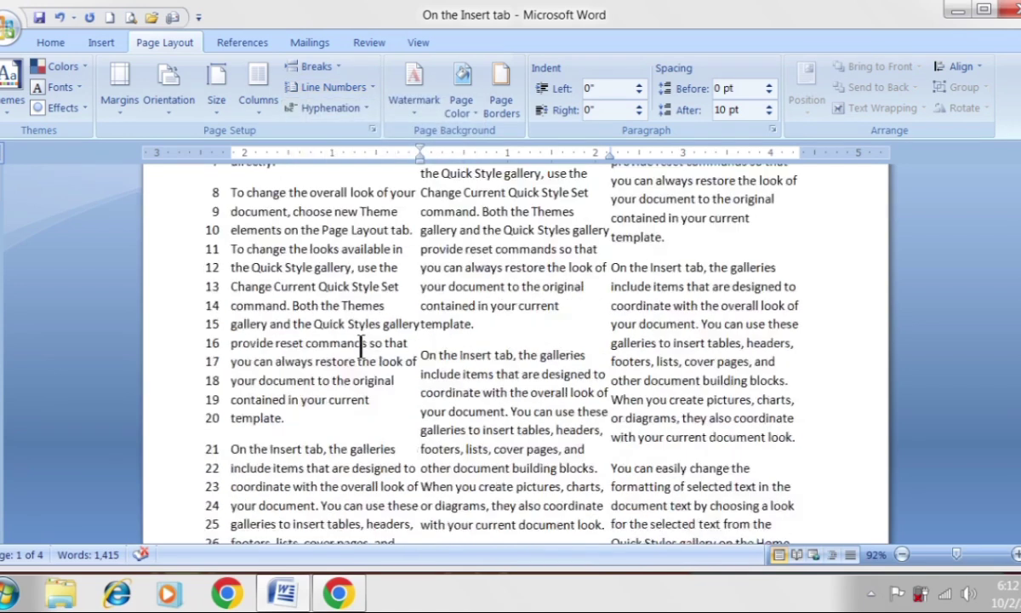
scroll(298, 353, down, 4)
scroll(360, 348, down, 5)
scroll(417, 348, down, 3)
scroll(456, 357, down, 10)
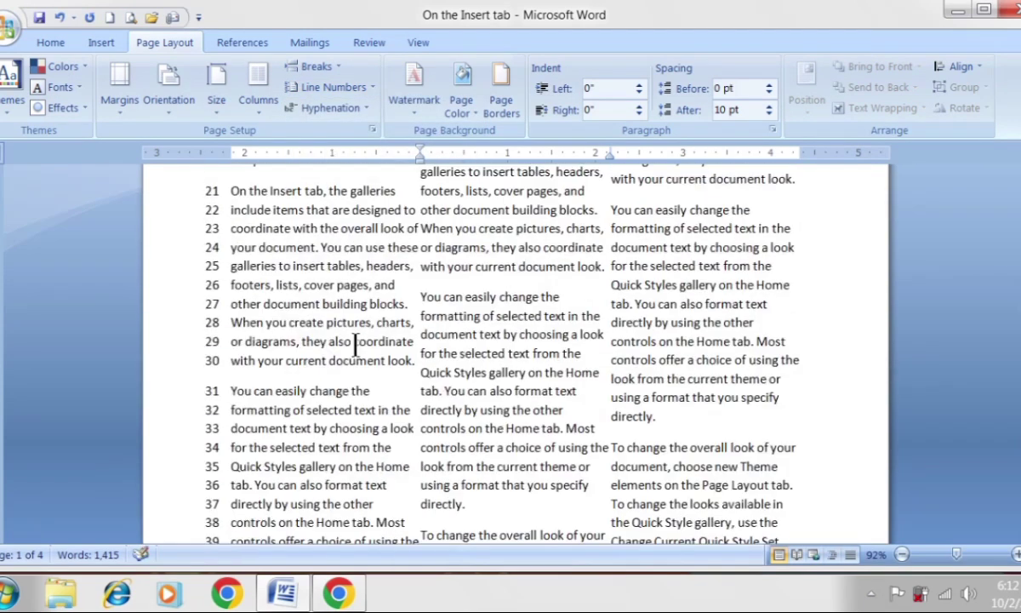
click(235, 393)
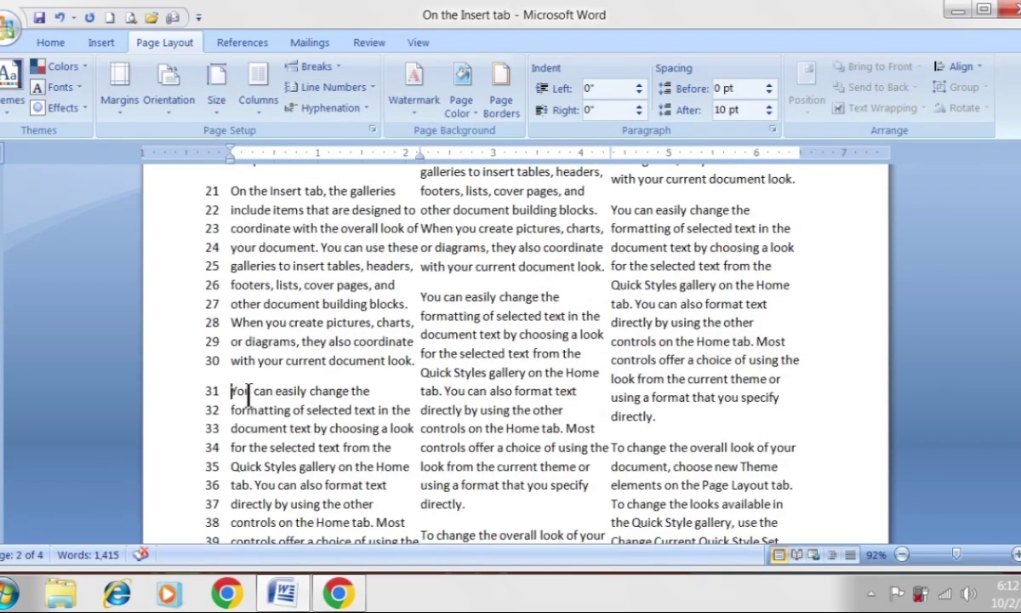
click(366, 87)
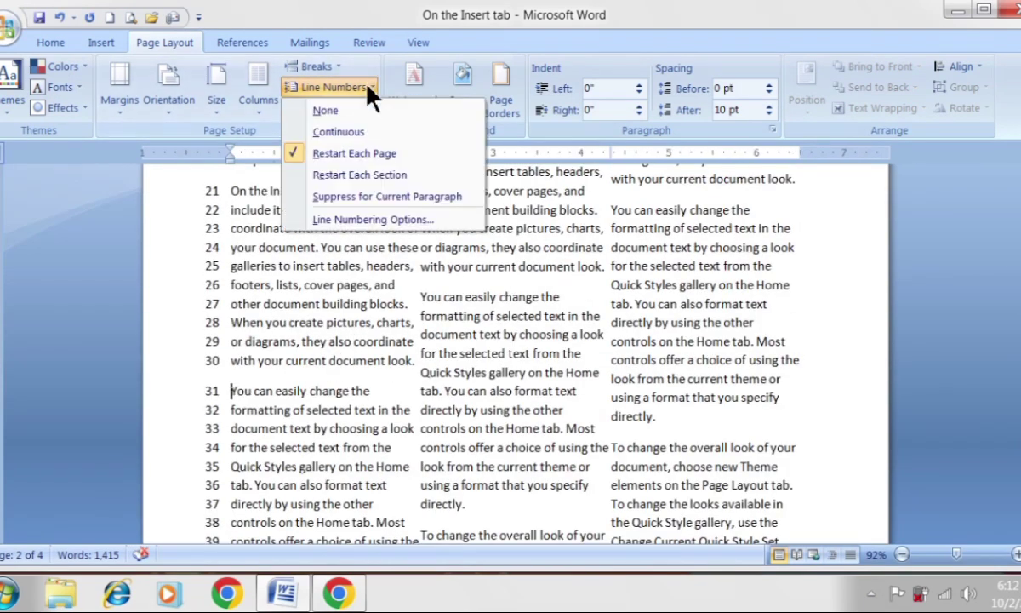
click(391, 174)
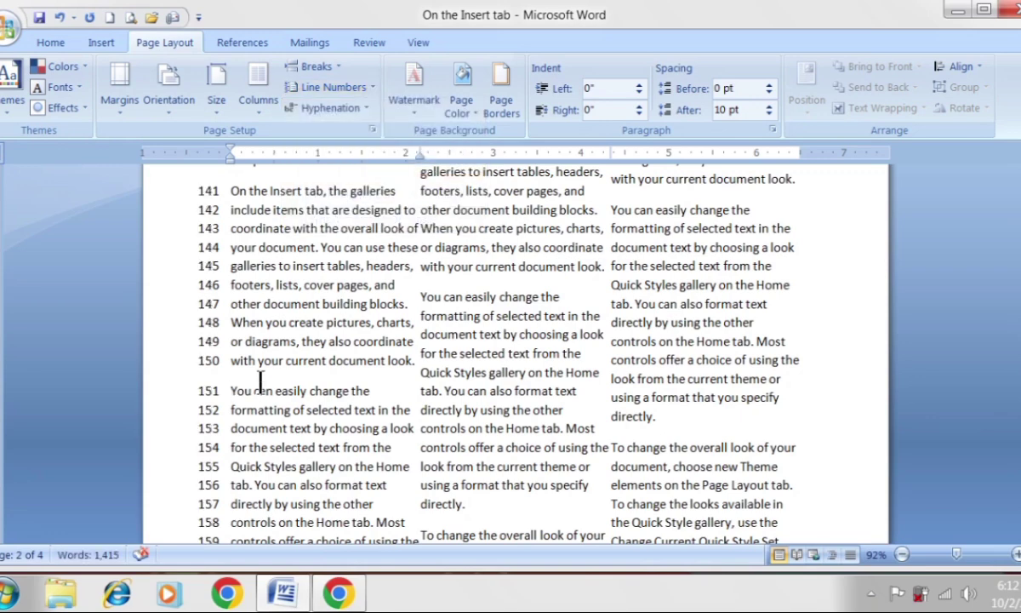
scroll(260, 380, up, 5)
scroll(256, 383, up, 5)
scroll(253, 385, up, 5)
scroll(253, 385, up, 5)
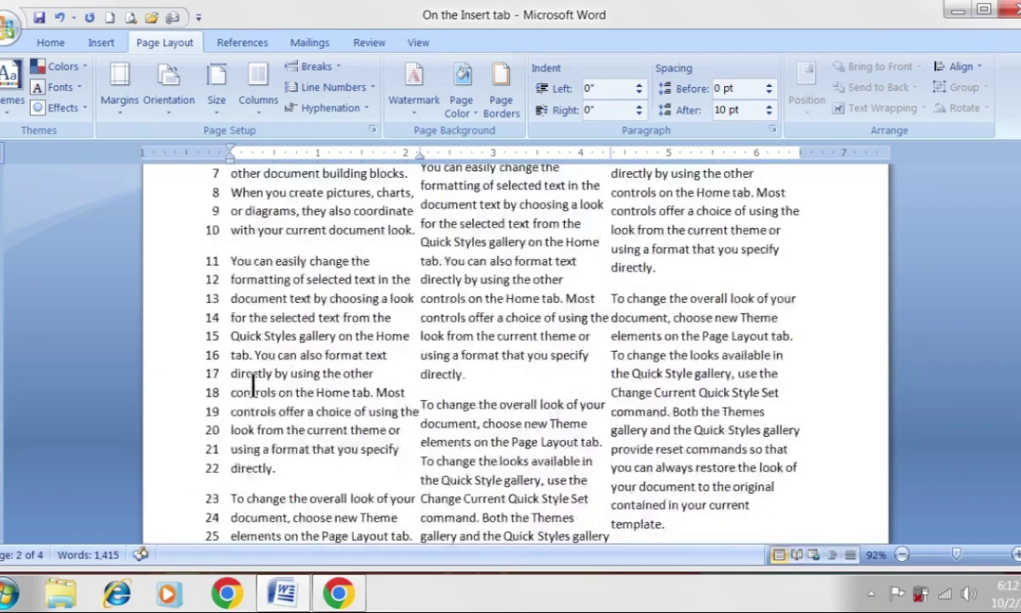
scroll(253, 385, down, 5)
scroll(252, 366, down, 5)
scroll(252, 362, down, 5)
scroll(251, 356, down, 5)
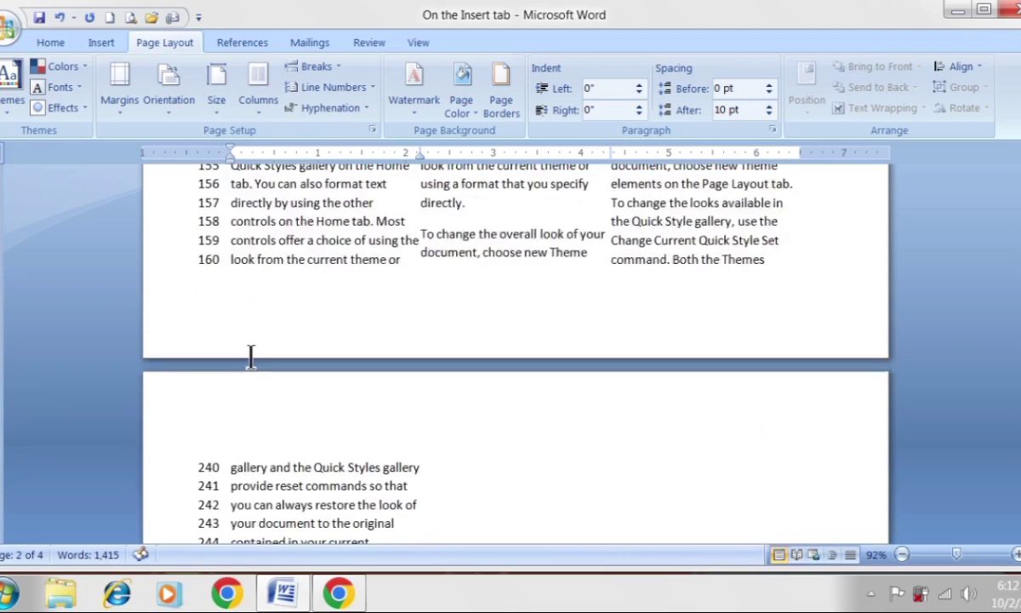
scroll(251, 356, down, 1)
scroll(251, 358, up, 5)
scroll(253, 362, up, 5)
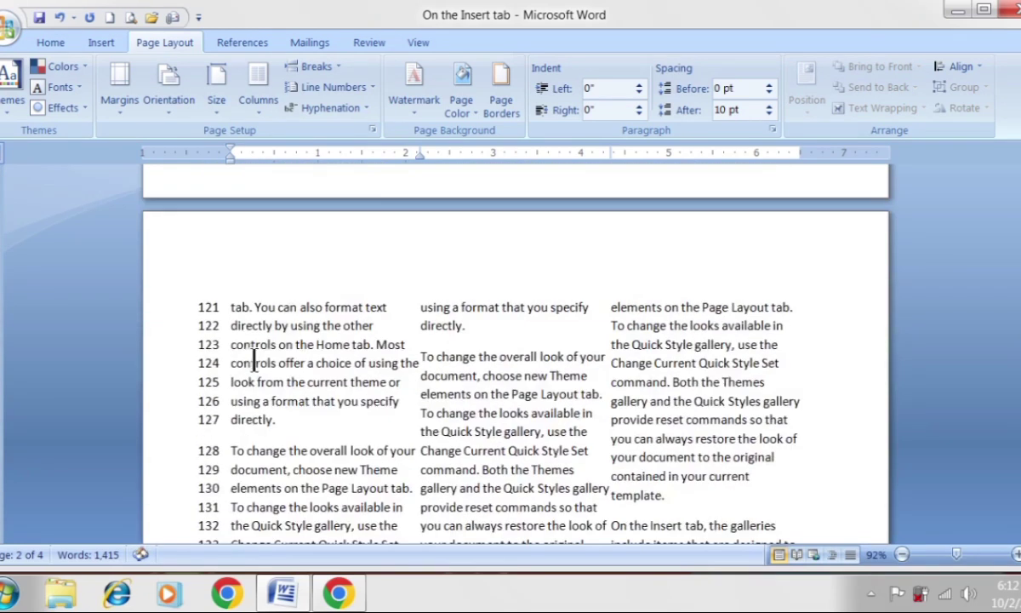
Step: Suppress line numbers for the paragraph beginning 'To change the overall look'
click(350, 86)
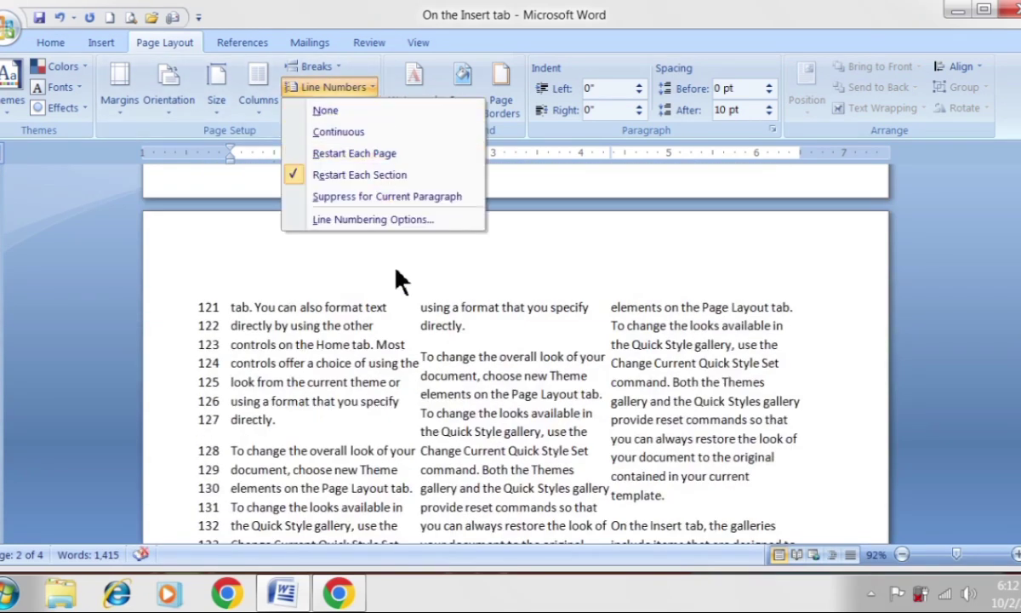
click(230, 450)
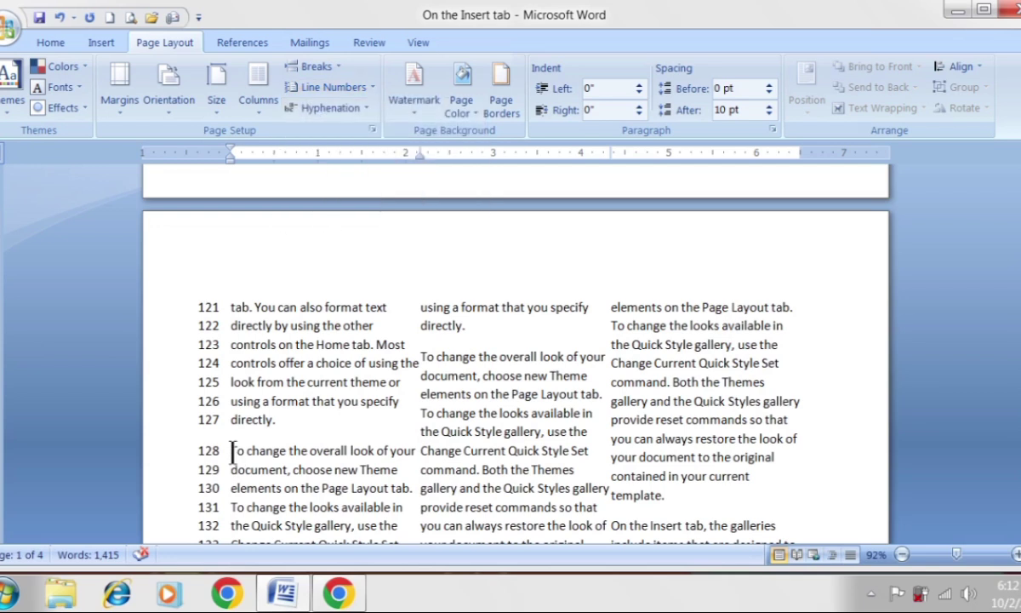
click(365, 87)
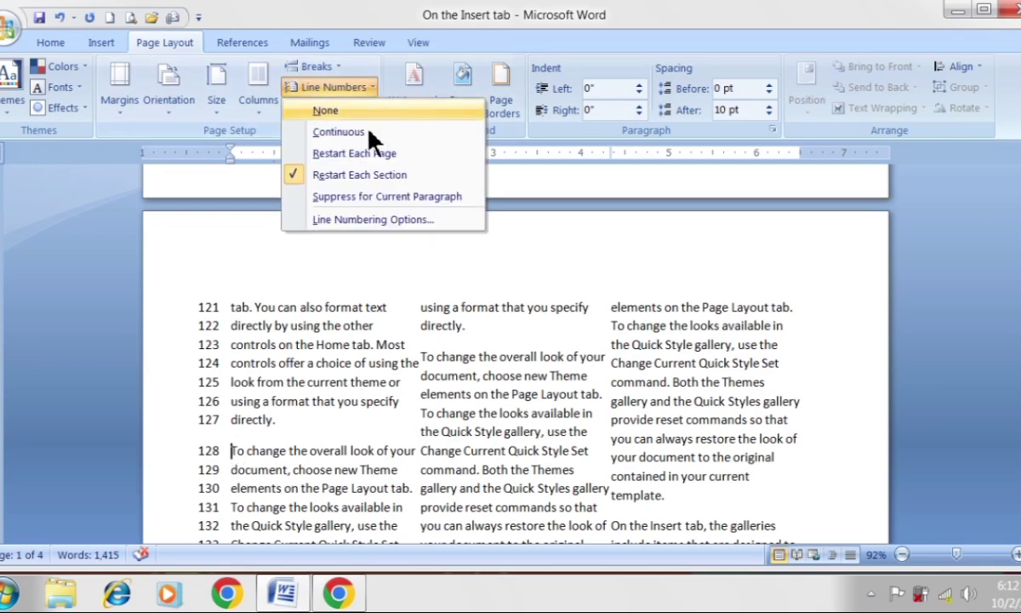
click(375, 197)
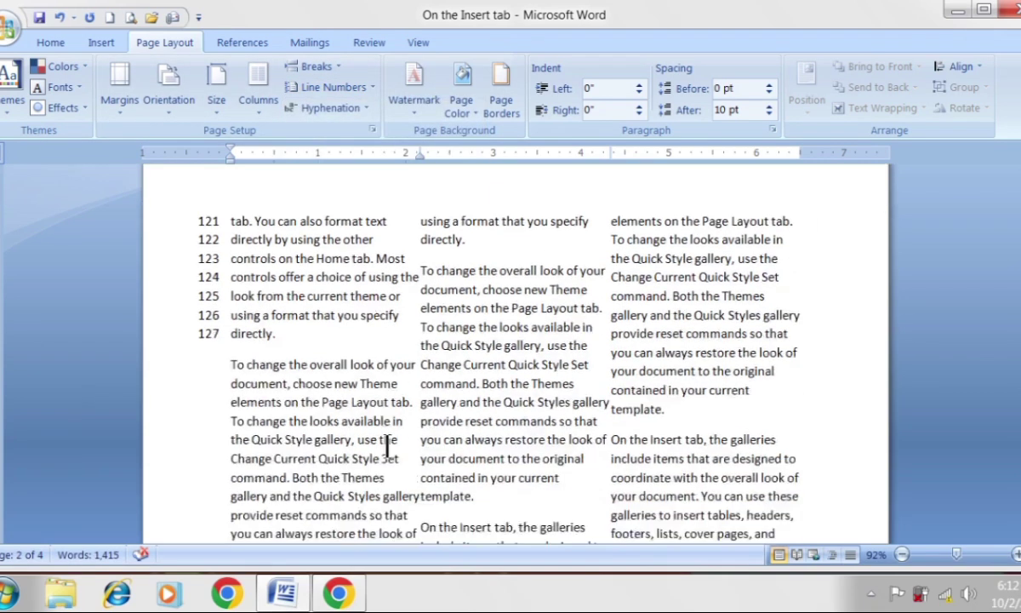
scroll(379, 426, down, 5)
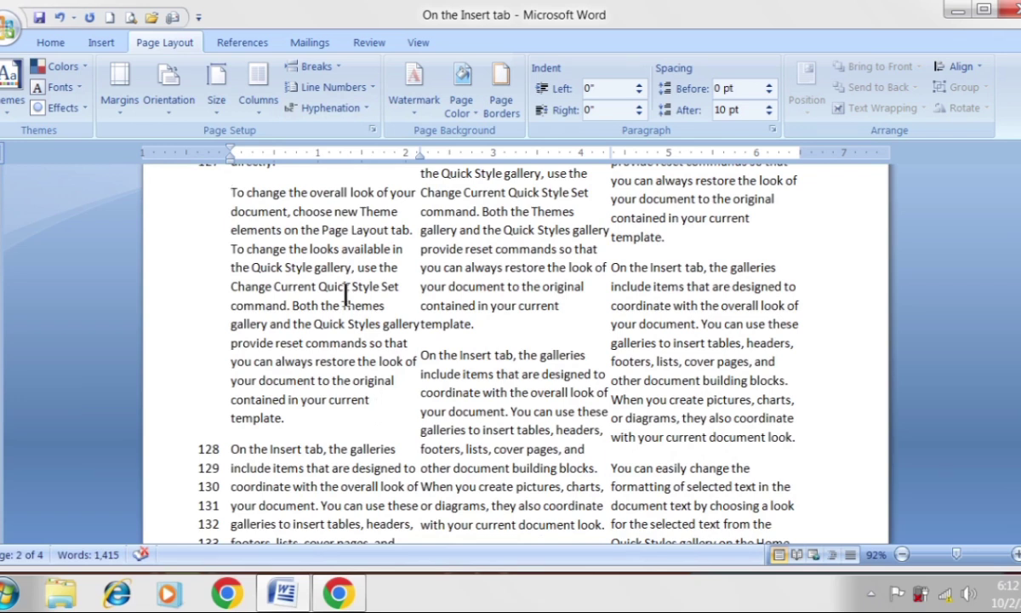
Step: View the Line Numbering Options in Page Setup, close it unchanged, and look at the break types
click(350, 85)
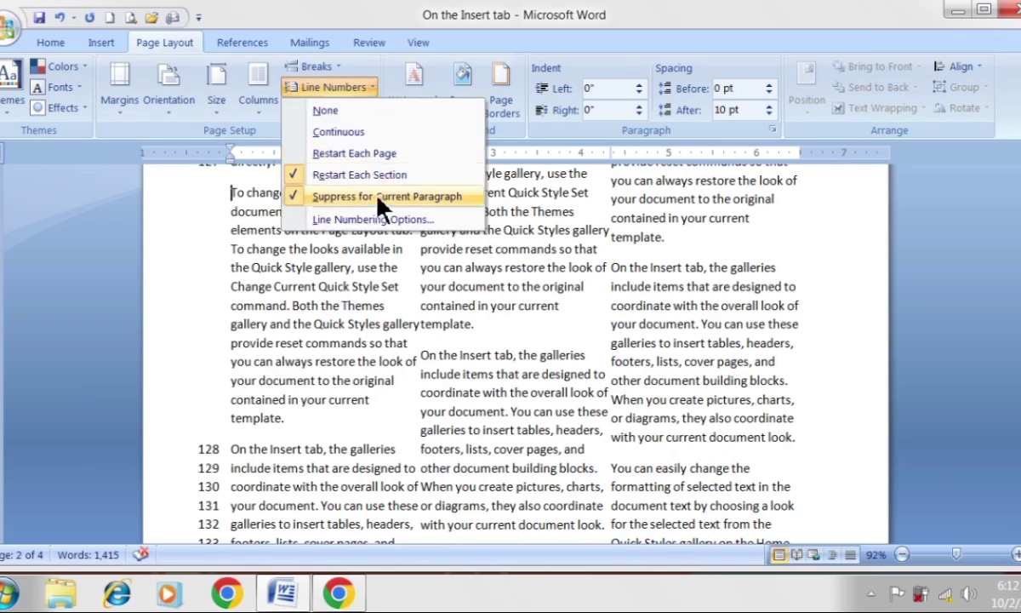
click(383, 222)
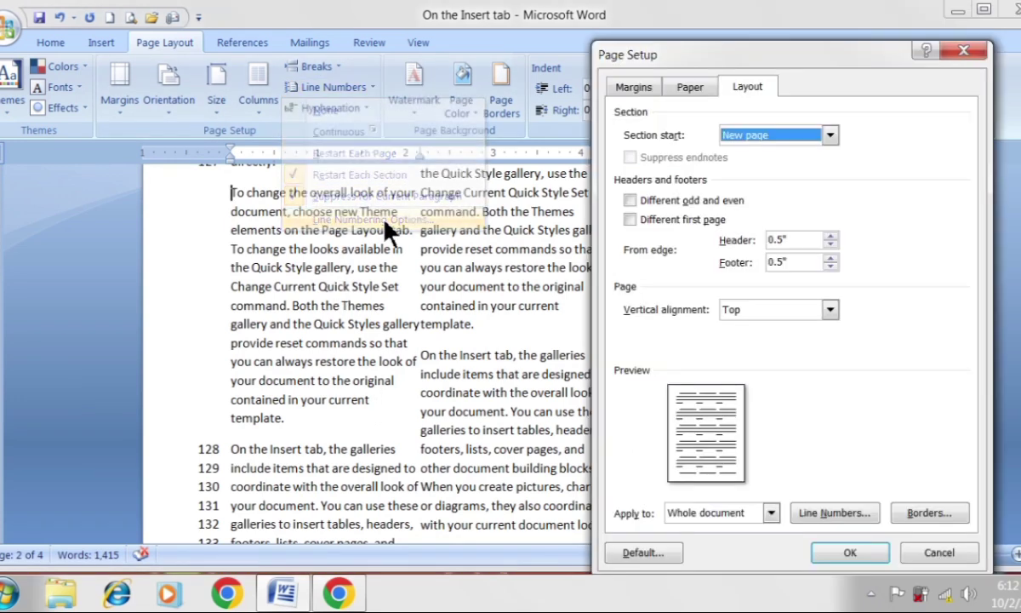
click(952, 56)
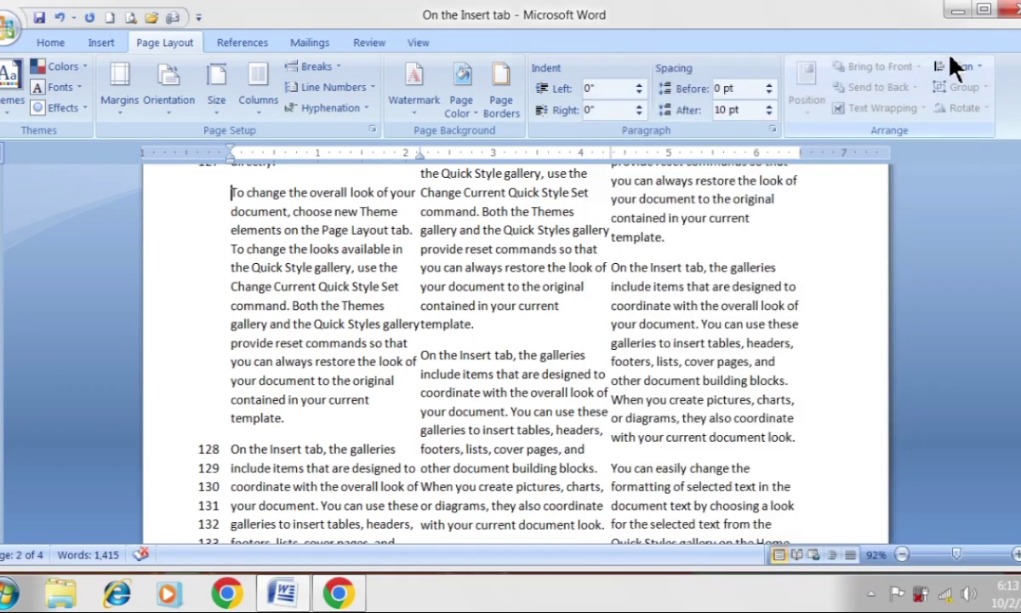
click(331, 76)
Step: Set Line Numbers to None, leaving all four pages of three-column text unnumbered
click(367, 95)
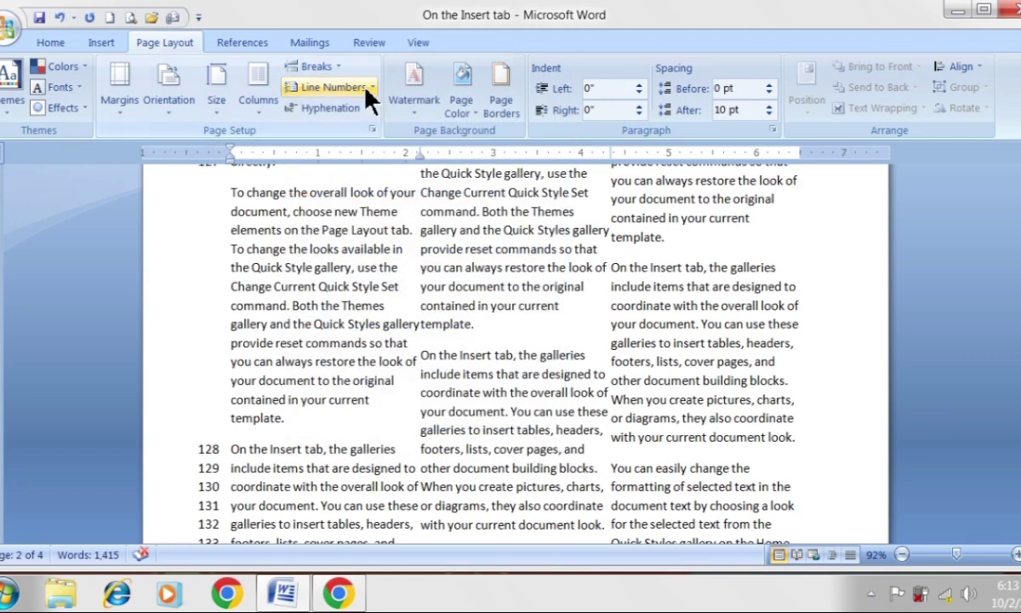
click(368, 96)
click(336, 109)
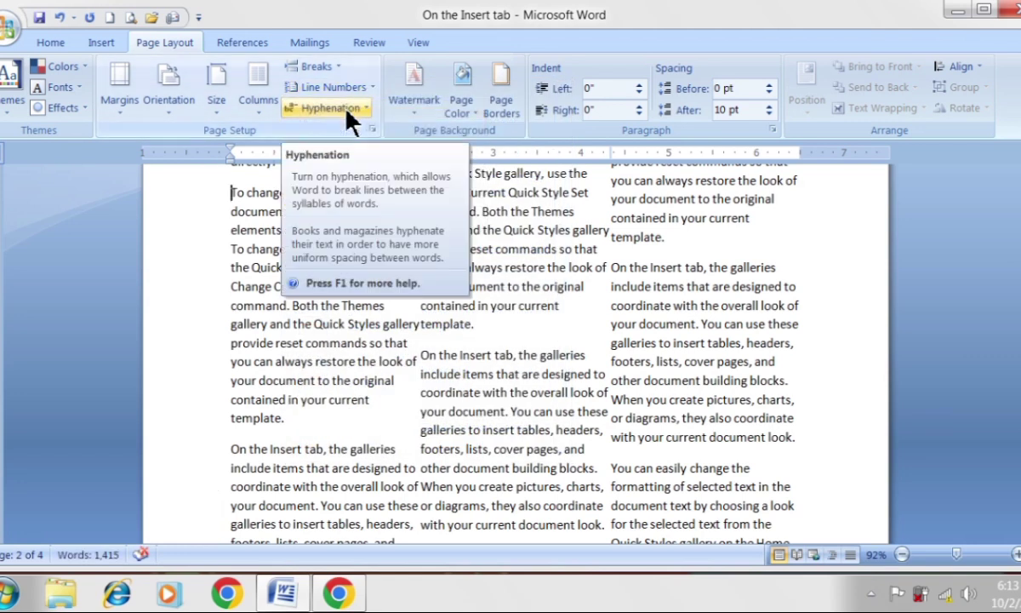
scroll(404, 354, up, 3)
scroll(457, 353, down, 4)
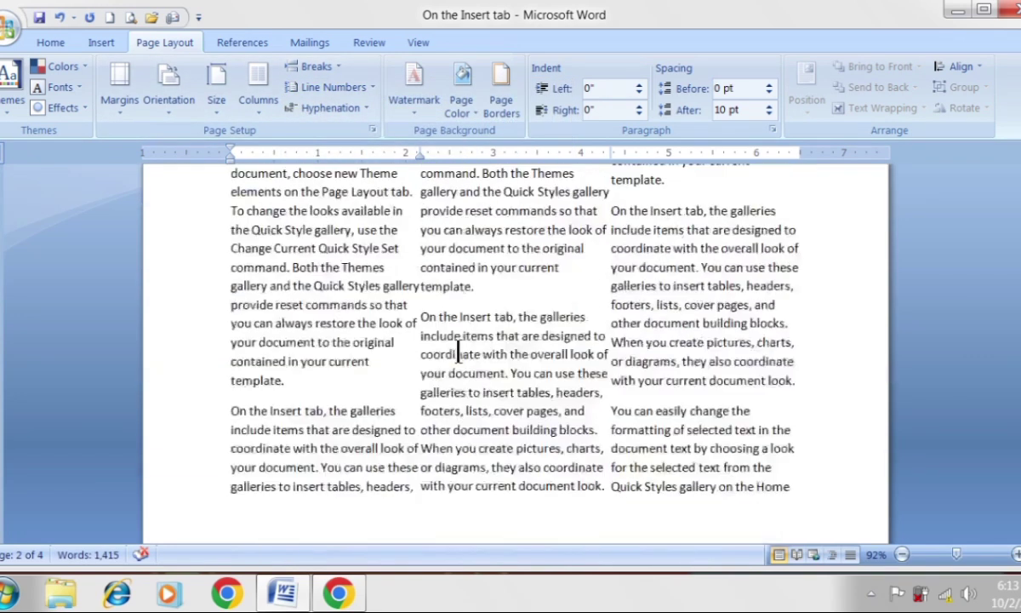
scroll(451, 347, down, 5)
scroll(447, 342, up, 2)
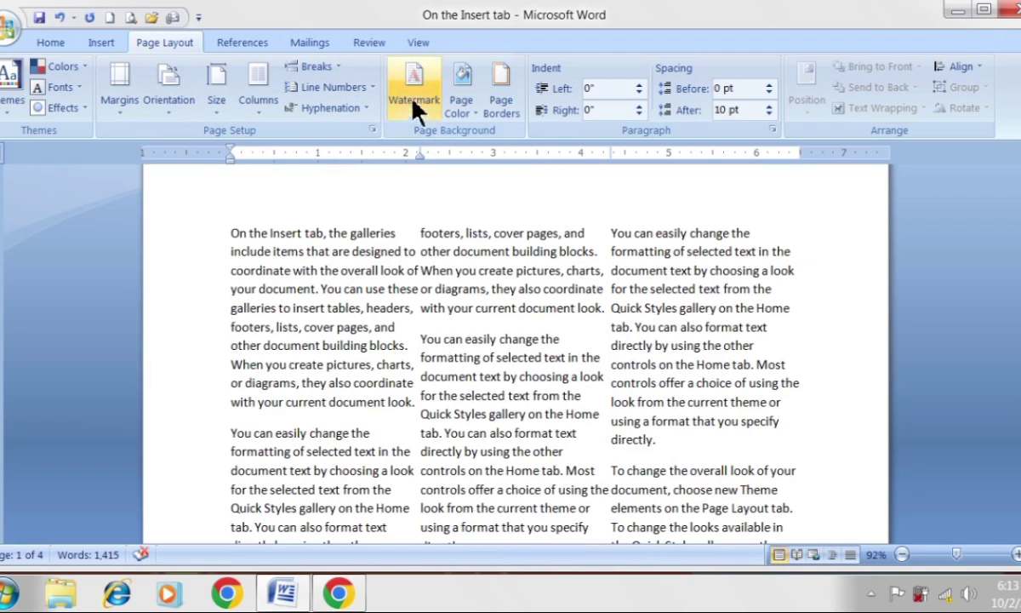
Step: Enable Automatic hyphenation so words like 'format-ting' and 'docu-ment' break at line ends
click(368, 109)
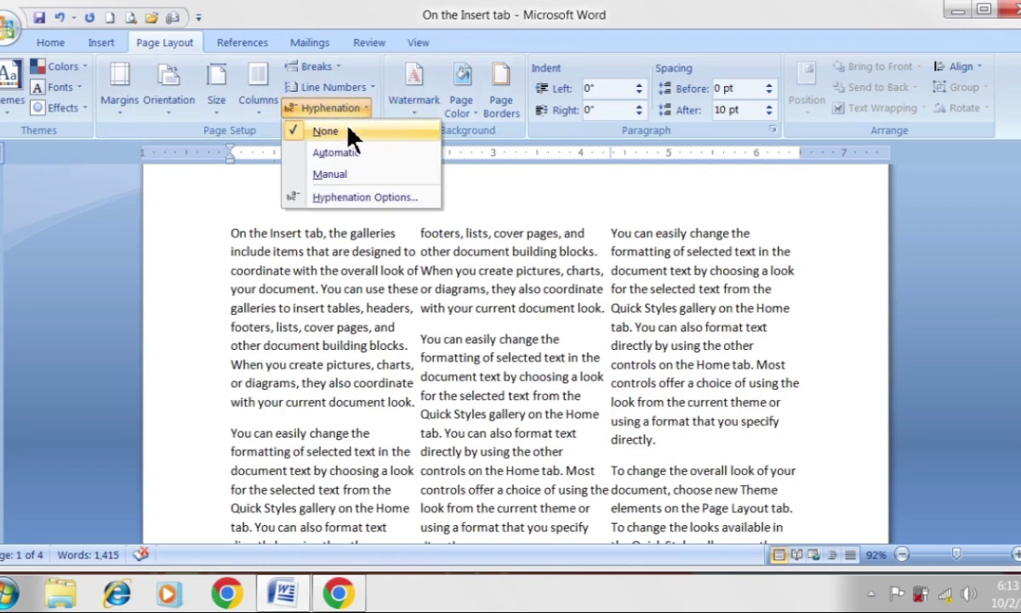
click(332, 152)
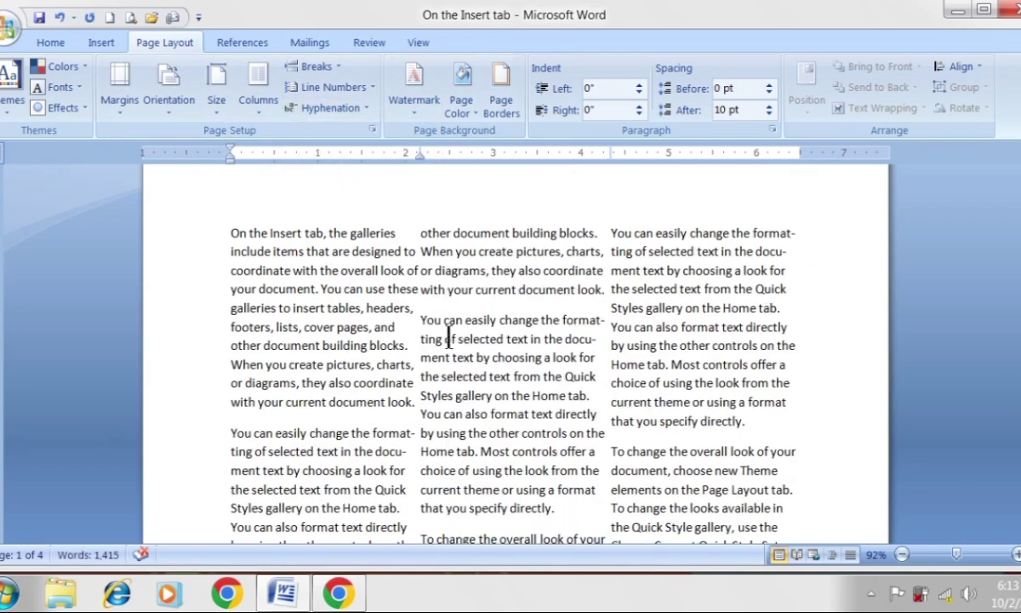
scroll(465, 379, down, 1)
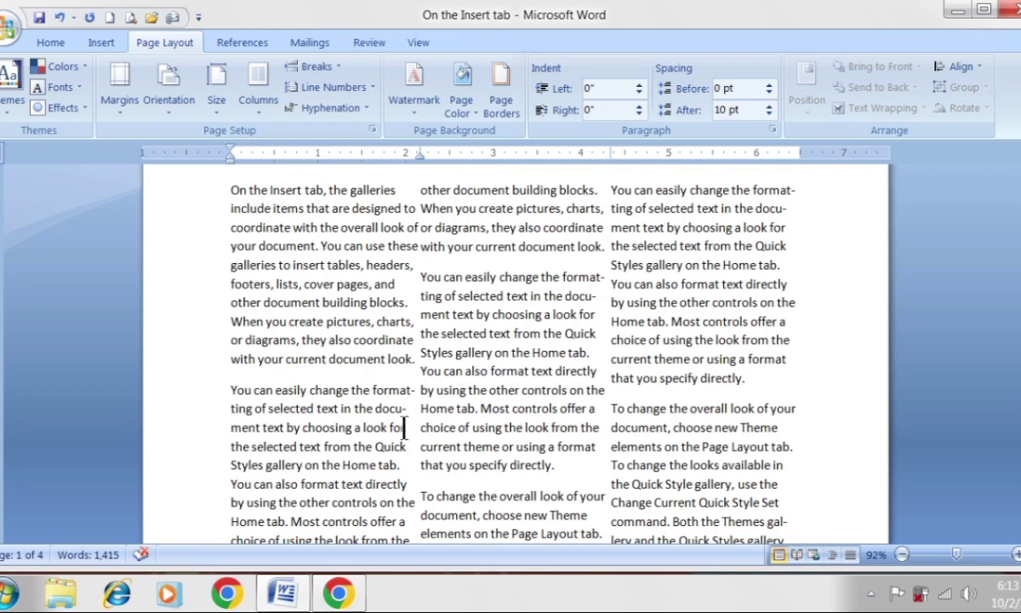
scroll(405, 434, down, 2)
scroll(402, 425, down, 2)
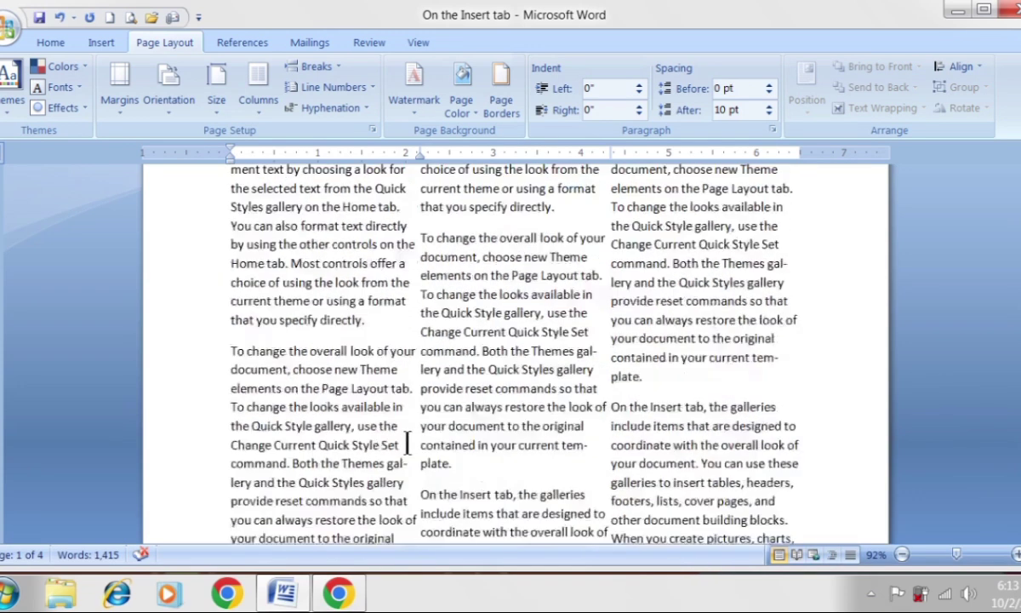
scroll(400, 423, down, 2)
Step: Start manual hyphenation and accept the breaks in gallery, template, formatting and document
scroll(400, 423, up, 2)
click(368, 109)
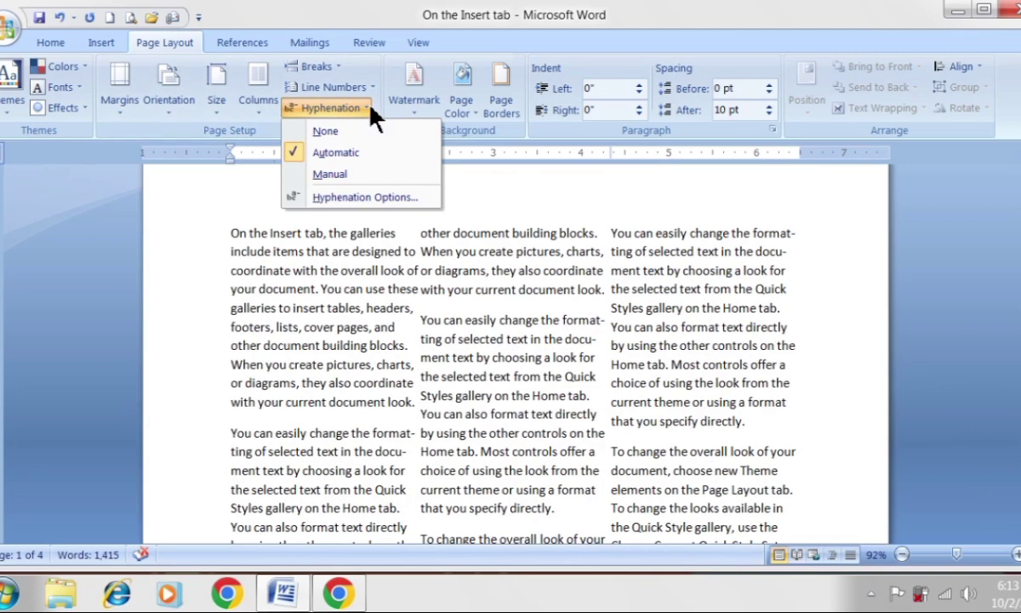
click(333, 174)
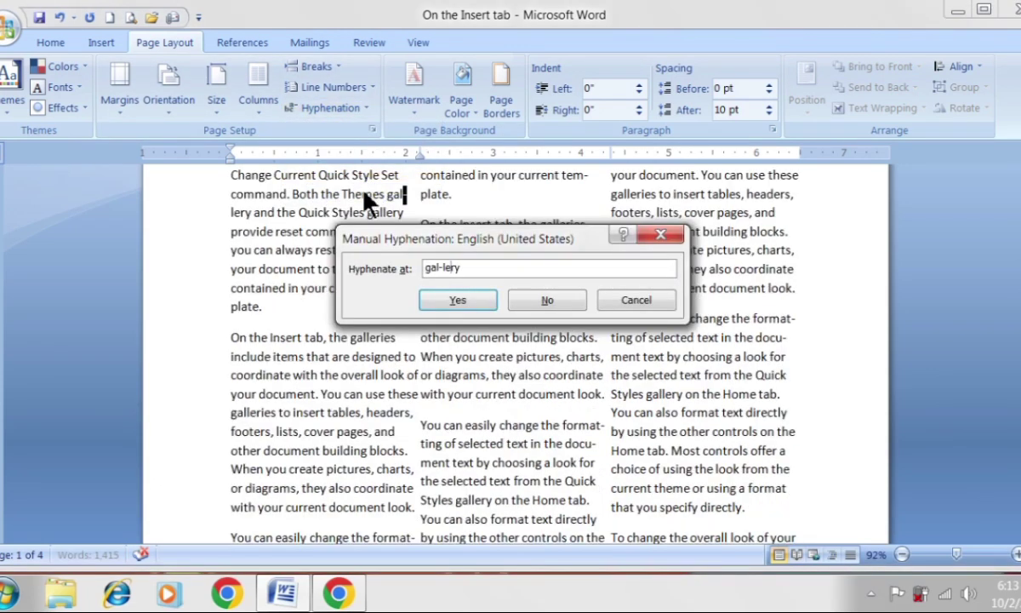
click(465, 300)
click(466, 300)
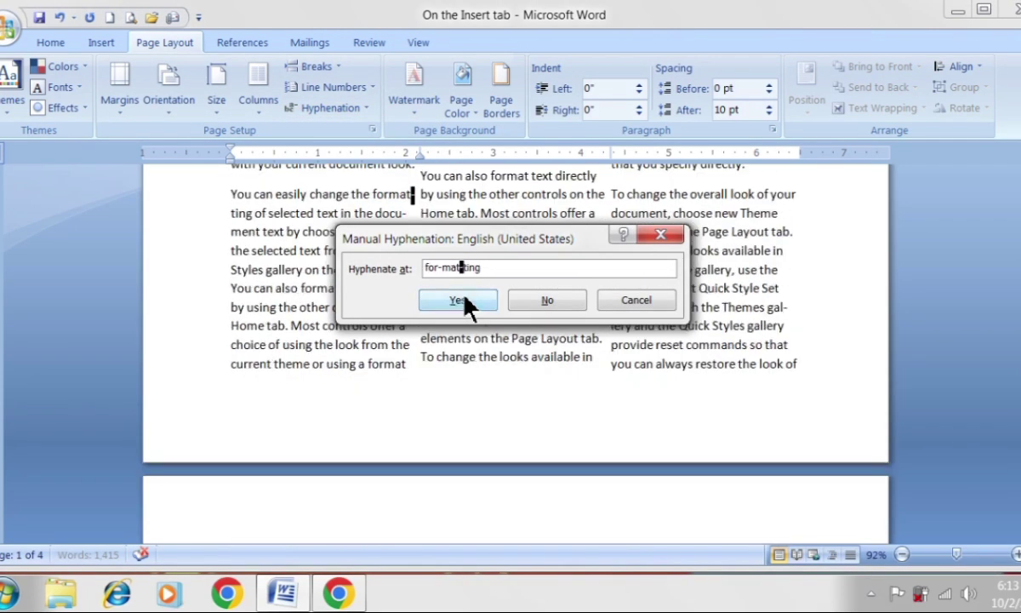
click(465, 301)
click(465, 301)
click(466, 300)
click(466, 300)
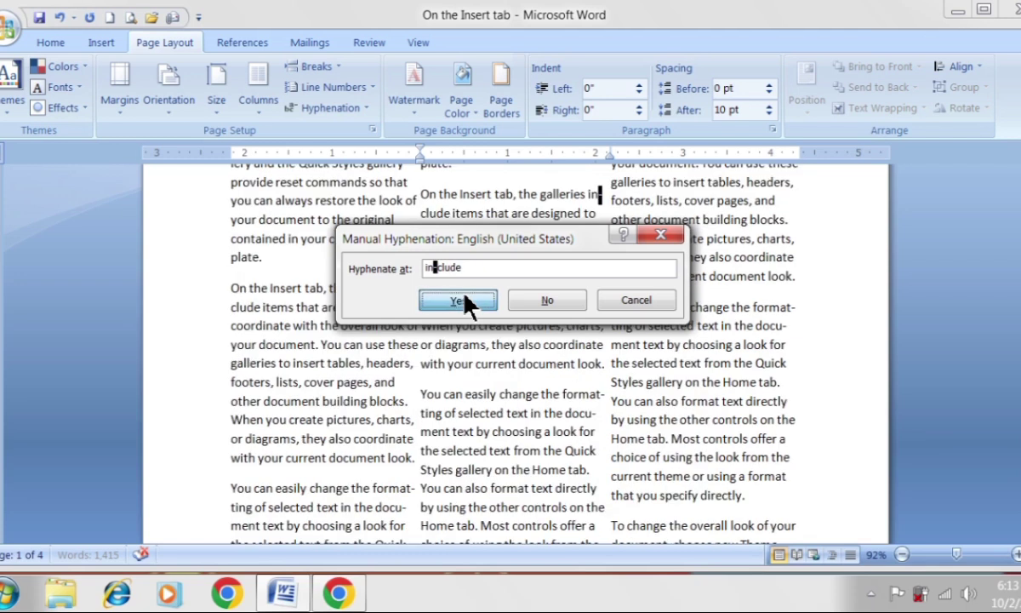
Step: Confirm the remaining breaks in include, formatting, document, gallery and template, then reopen Hyphenation options
click(466, 298)
click(466, 298)
click(466, 298)
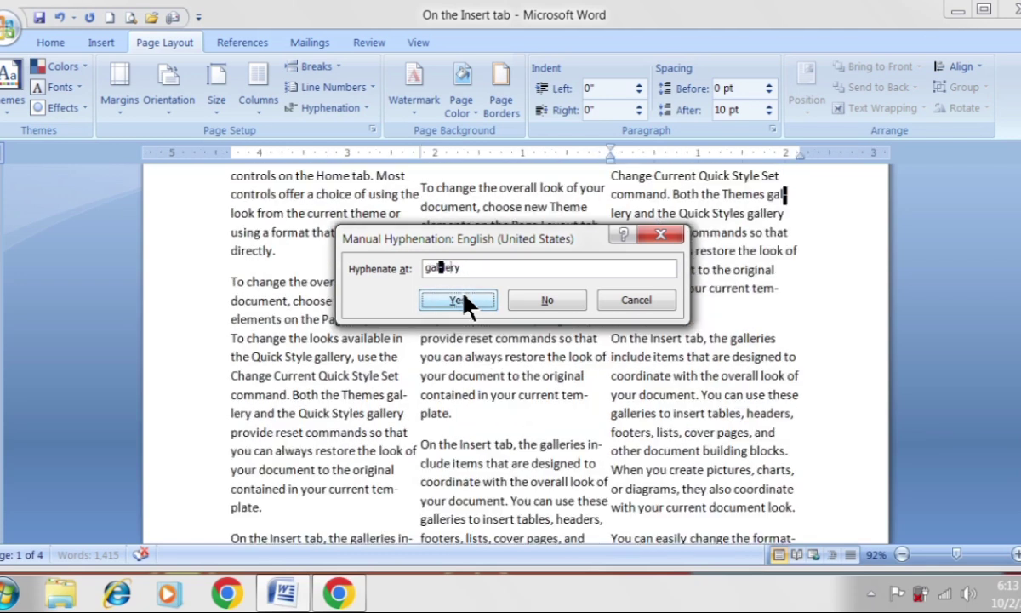
click(465, 298)
click(465, 302)
click(466, 303)
click(466, 302)
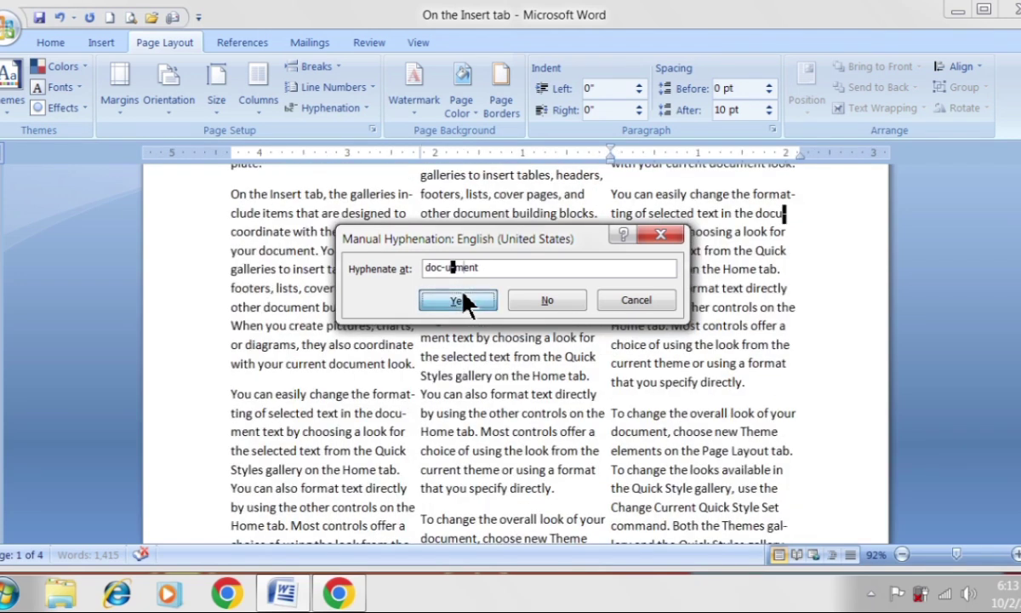
click(465, 302)
click(616, 304)
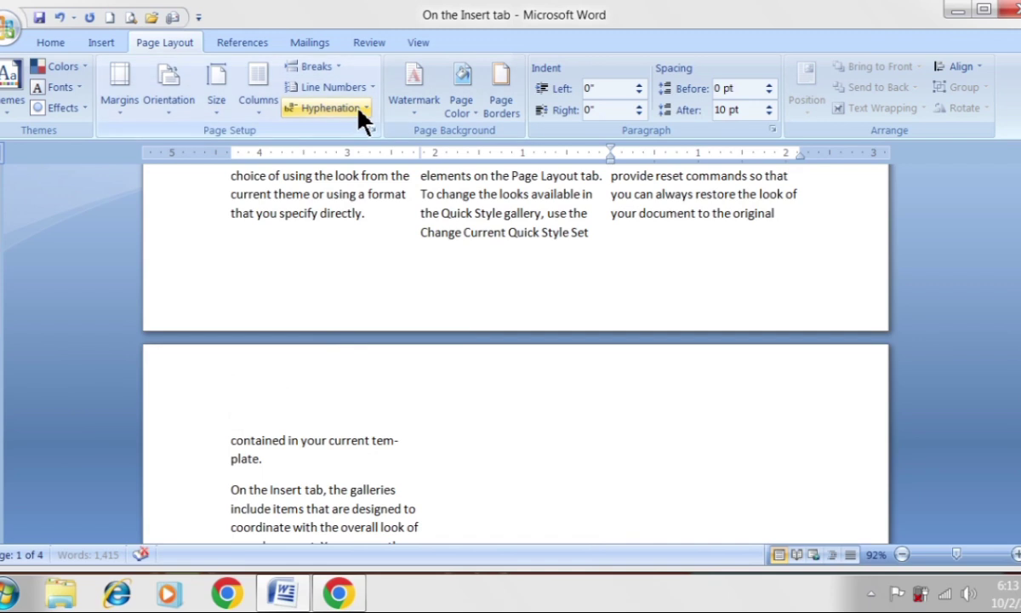
click(358, 108)
click(383, 197)
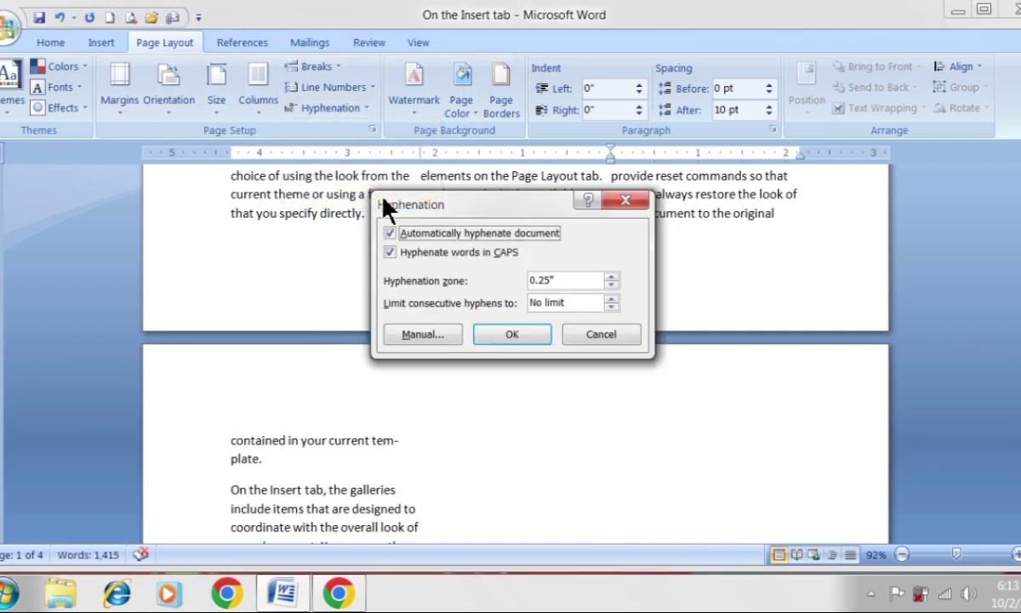
click(610, 297)
click(611, 298)
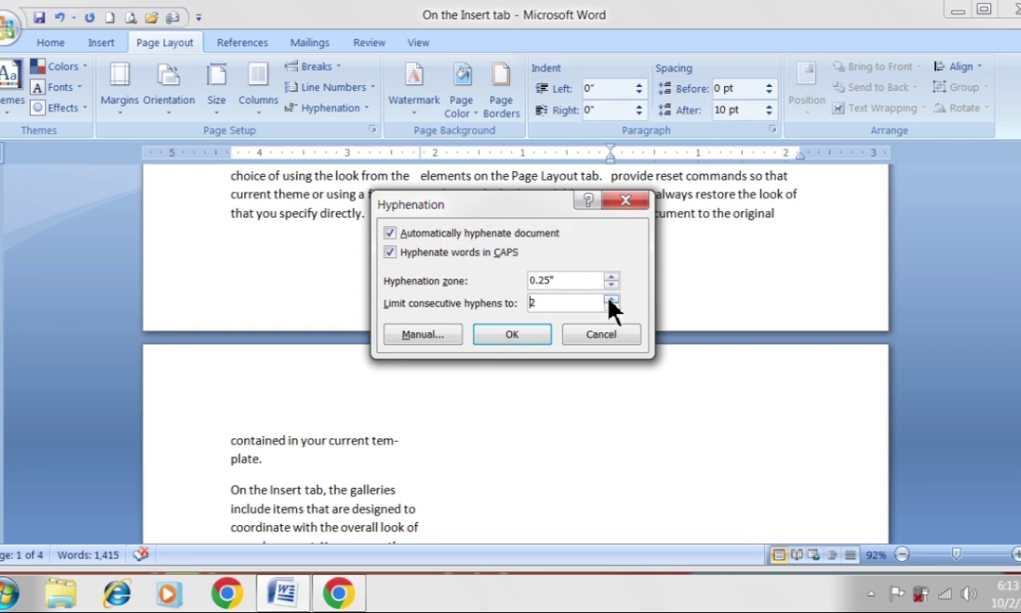
click(611, 298)
click(610, 307)
click(610, 307)
click(610, 307)
click(492, 333)
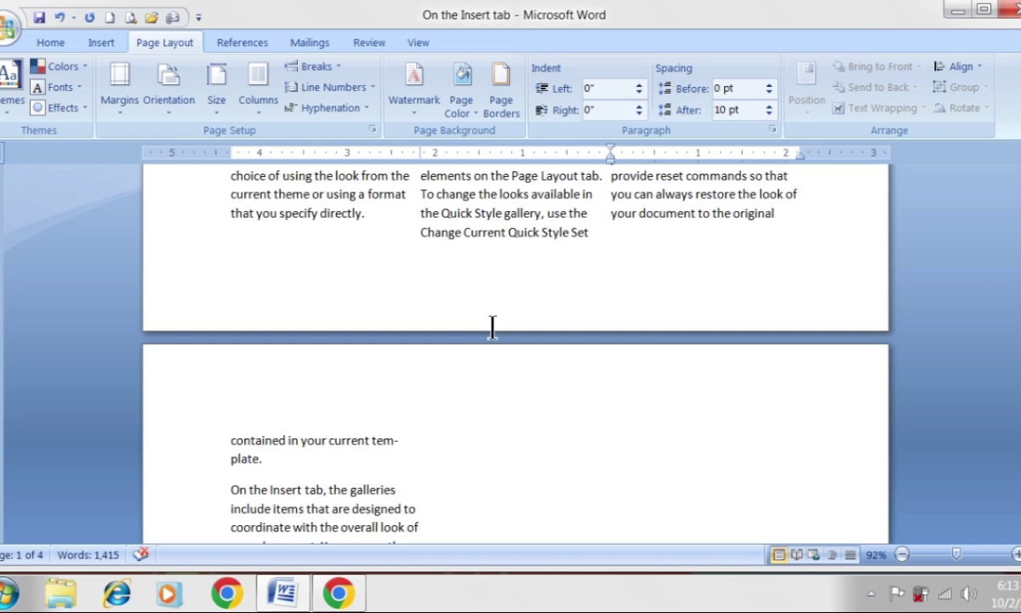
scroll(473, 329, down, 15)
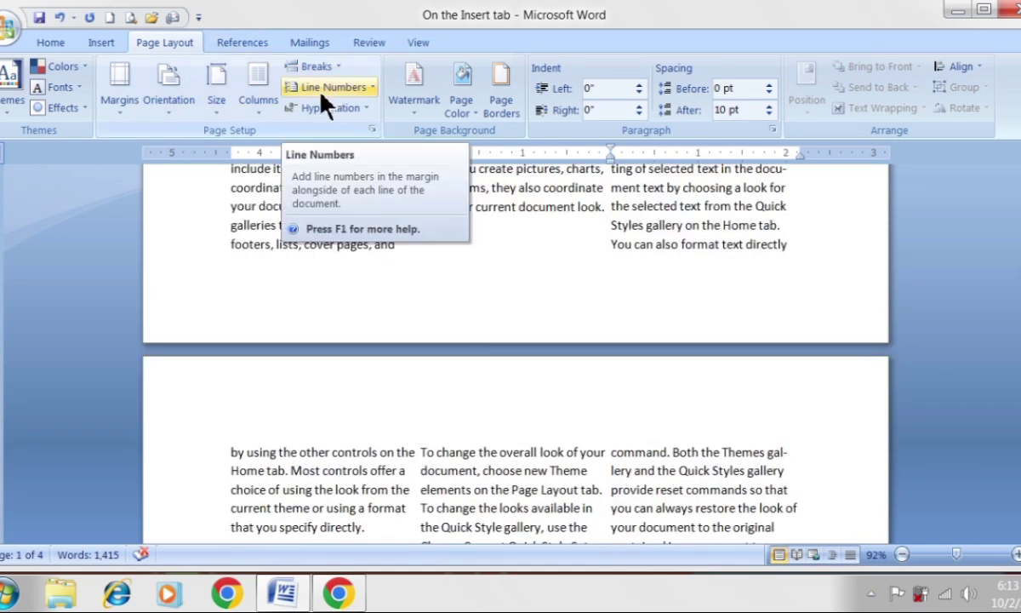
click(401, 284)
scroll(402, 284, up, 5)
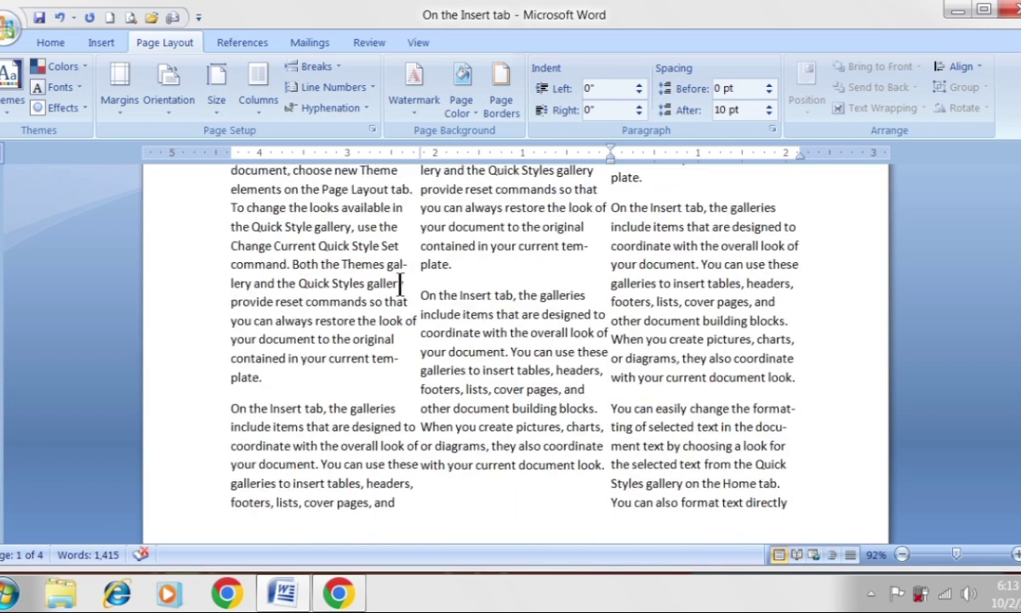